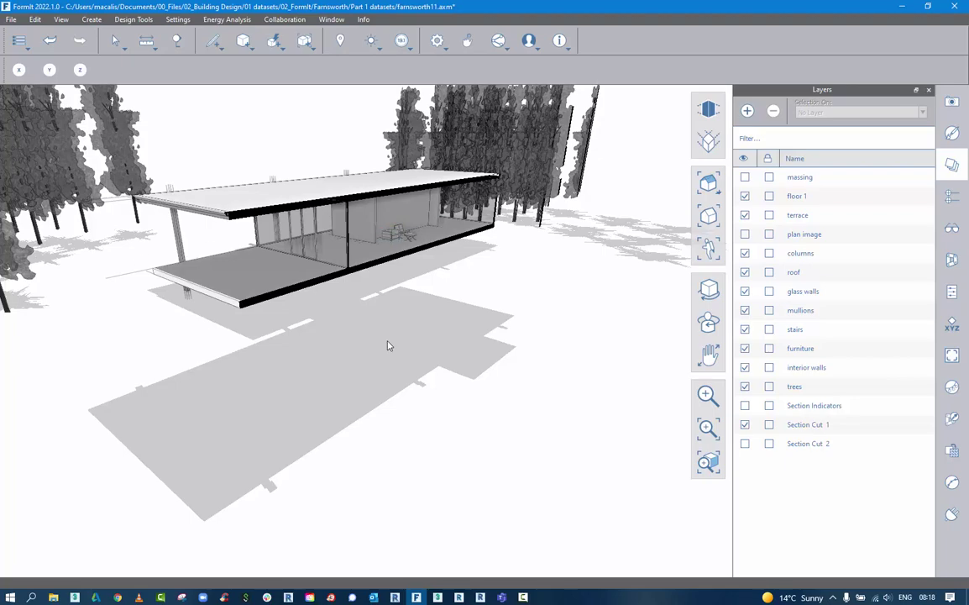
# Step: Hide the Section Cut 1, trees and furniture layers of the house model
pyautogui.moveTo(390, 336); pyautogui.dragTo(363, 289, button='middle')
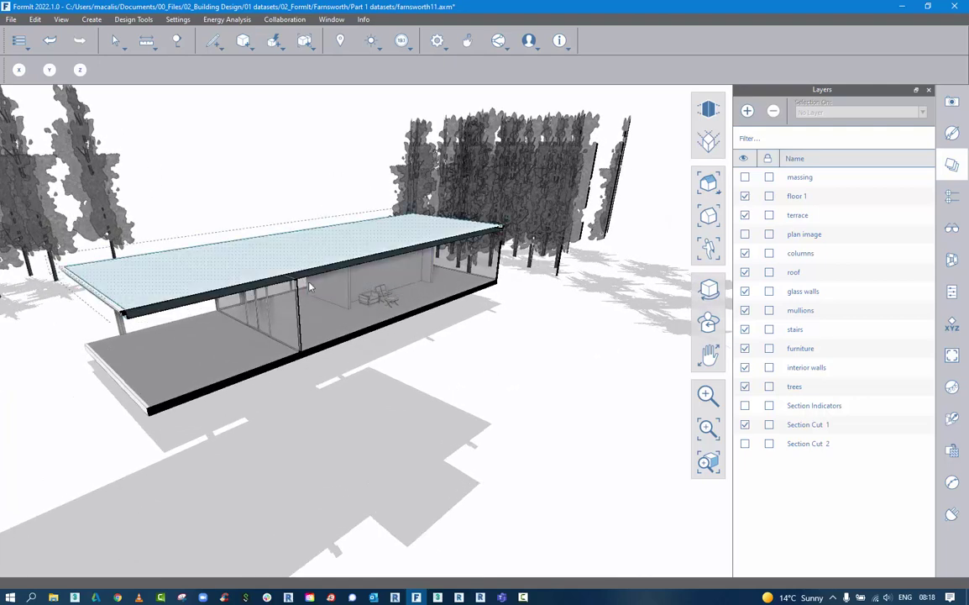
pyautogui.moveTo(467, 395); pyautogui.dragTo(536, 336, button='middle')
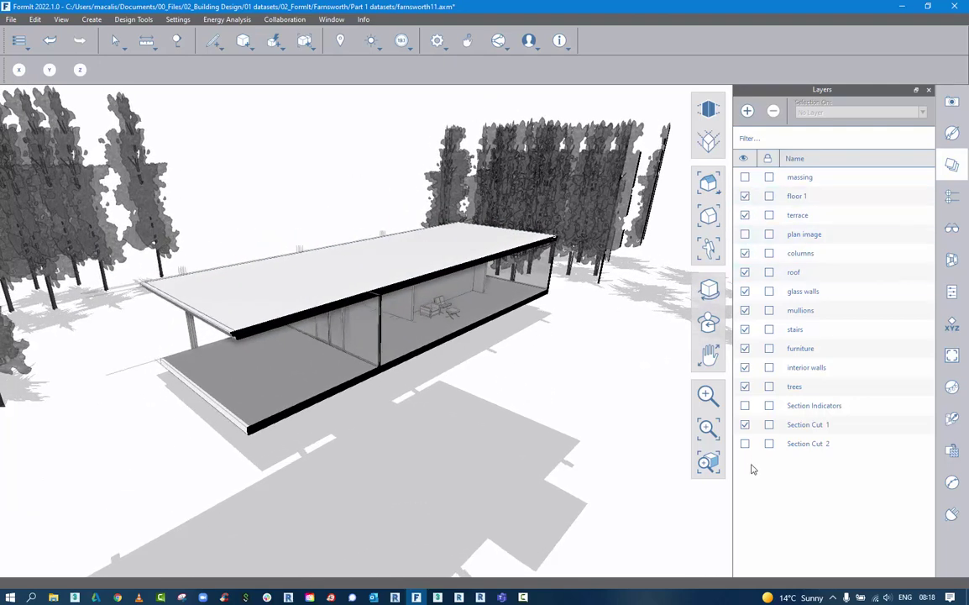
pyautogui.click(745, 425)
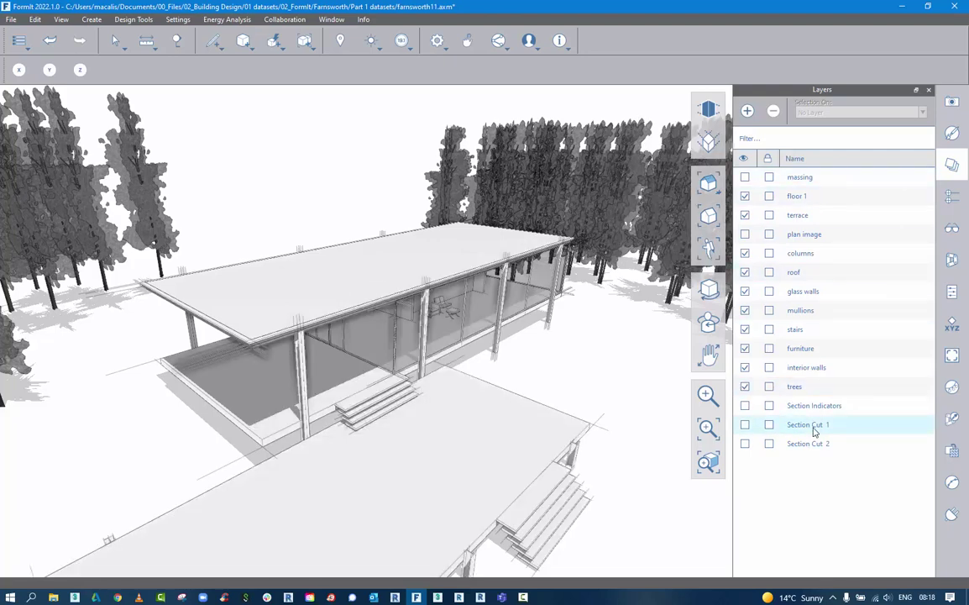
pyautogui.click(745, 386)
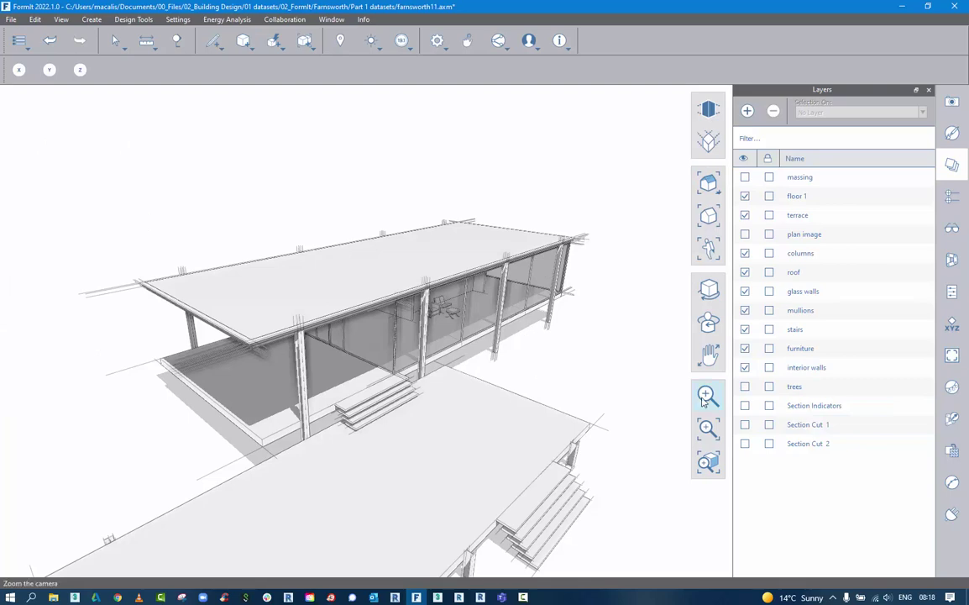
pyautogui.click(540, 372)
pyautogui.moveTo(541, 374); pyautogui.dragTo(557, 258, button='middle')
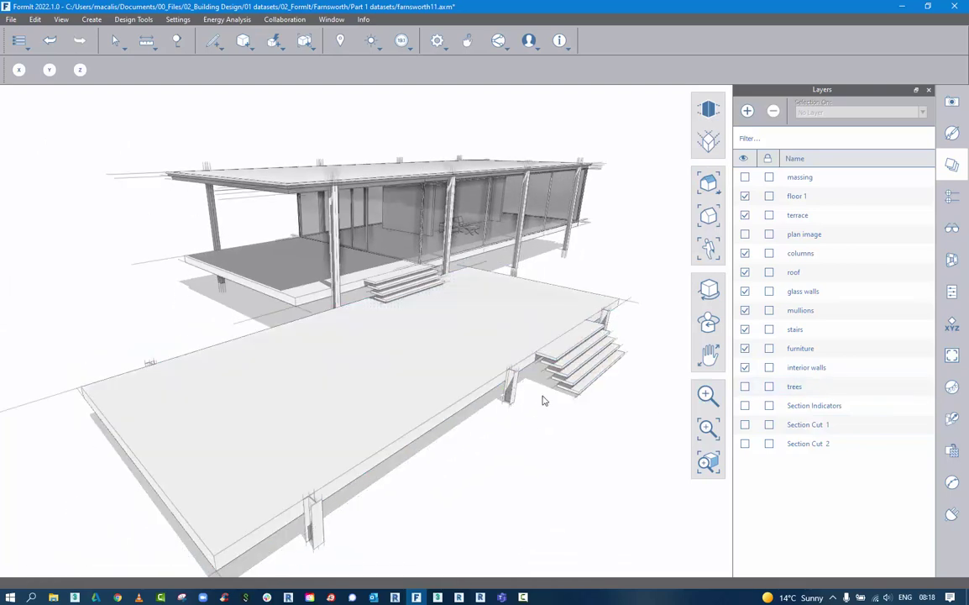
pyautogui.moveTo(532, 423)
pyautogui.mouseDown(button='middle')
pyautogui.moveTo(535, 396)
pyautogui.moveTo(586, 350)
pyautogui.moveTo(554, 365)
pyautogui.moveTo(502, 364)
pyautogui.moveTo(510, 374)
pyautogui.mouseUp(button='middle')
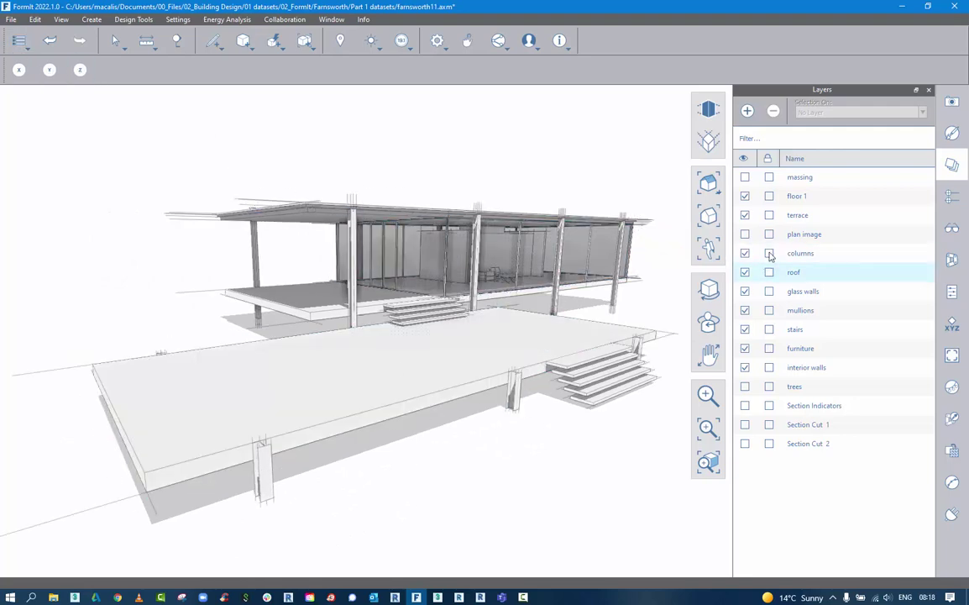
pyautogui.keyDown('shift'); pyautogui.moveTo(386, 257); pyautogui.dragTo(732, 329, button='middle'); pyautogui.keyUp('shift')
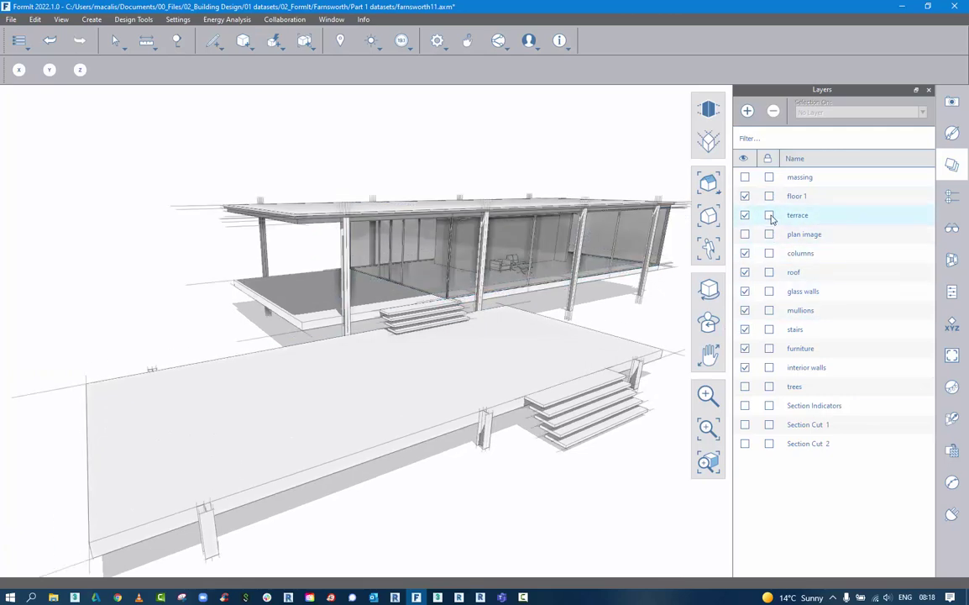
pyautogui.click(745, 348)
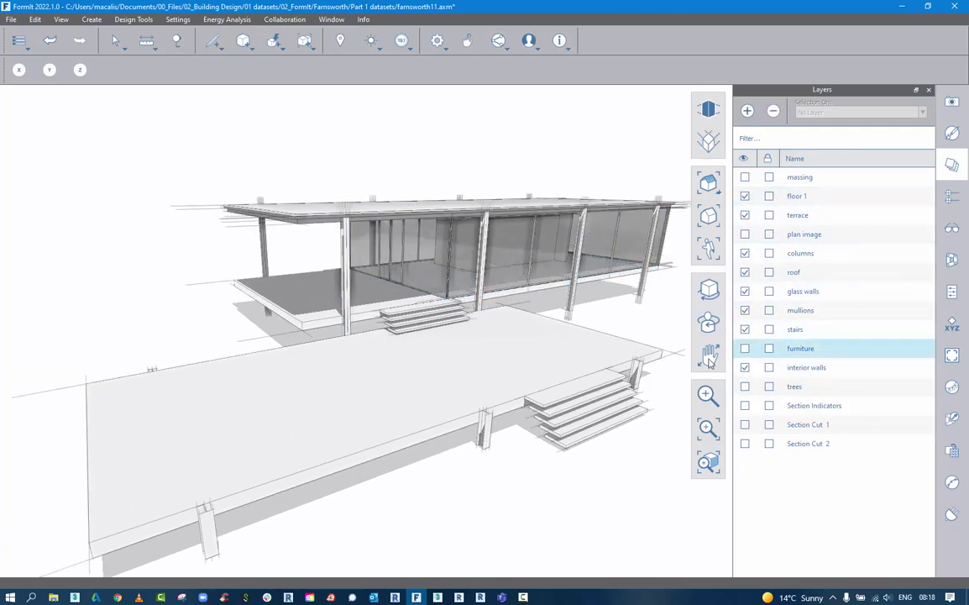
# Step: Export only the visible objects locally in FBX format, saving the file on the Desktop as demo 001
pyautogui.click(16, 44)
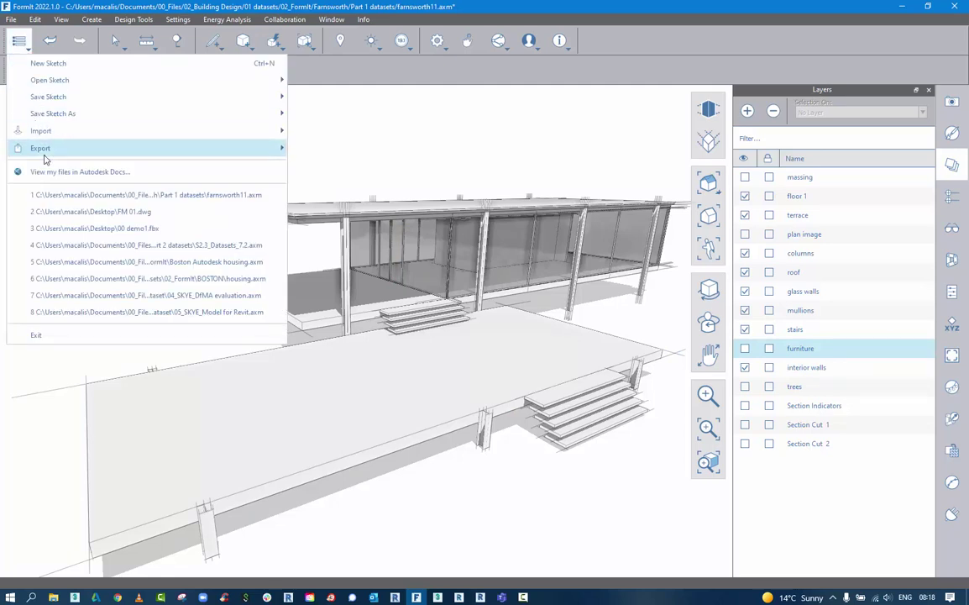
pyautogui.moveTo(45, 158)
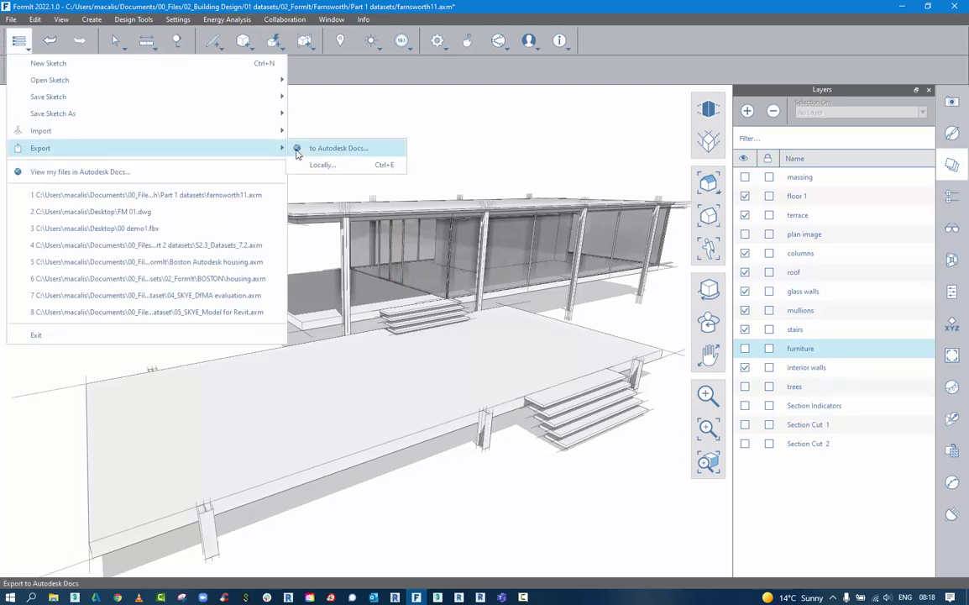
pyautogui.click(339, 166)
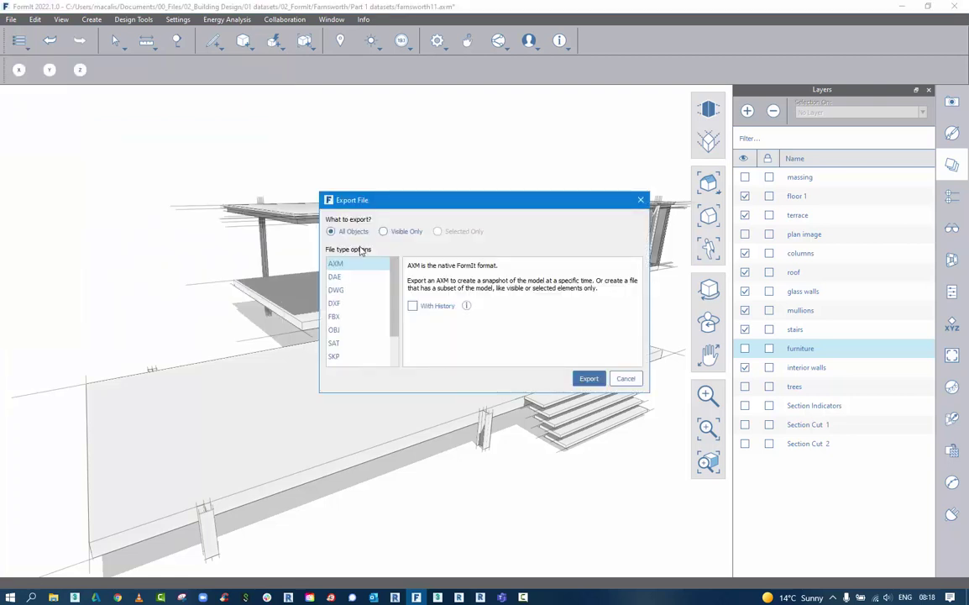
pyautogui.click(335, 315)
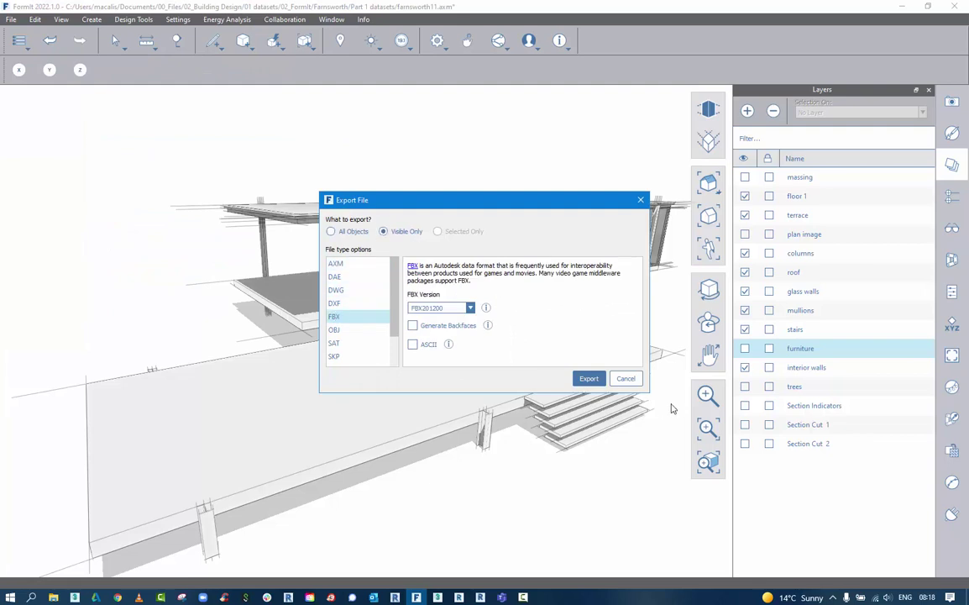
pyautogui.click(589, 379)
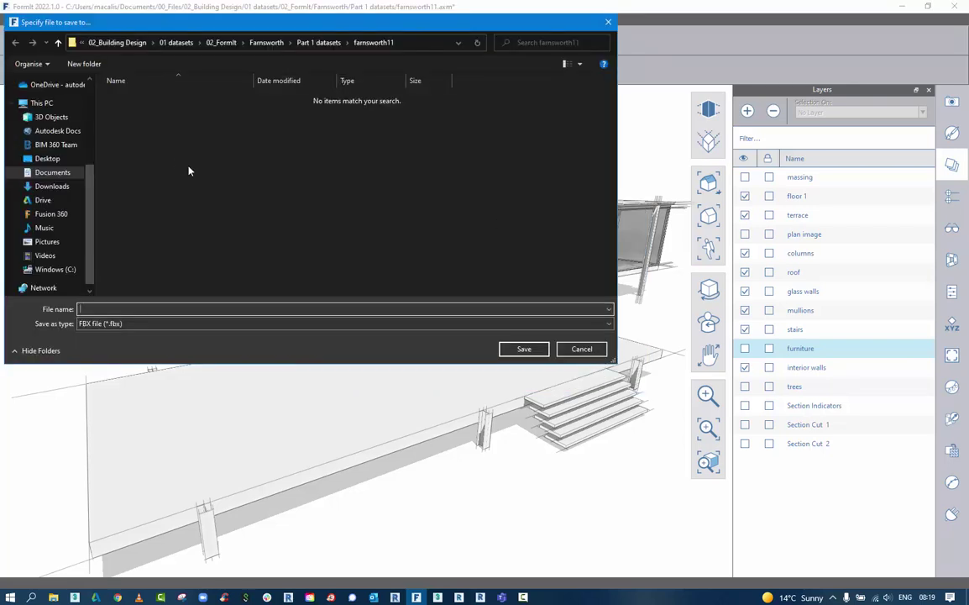
pyautogui.click(48, 158)
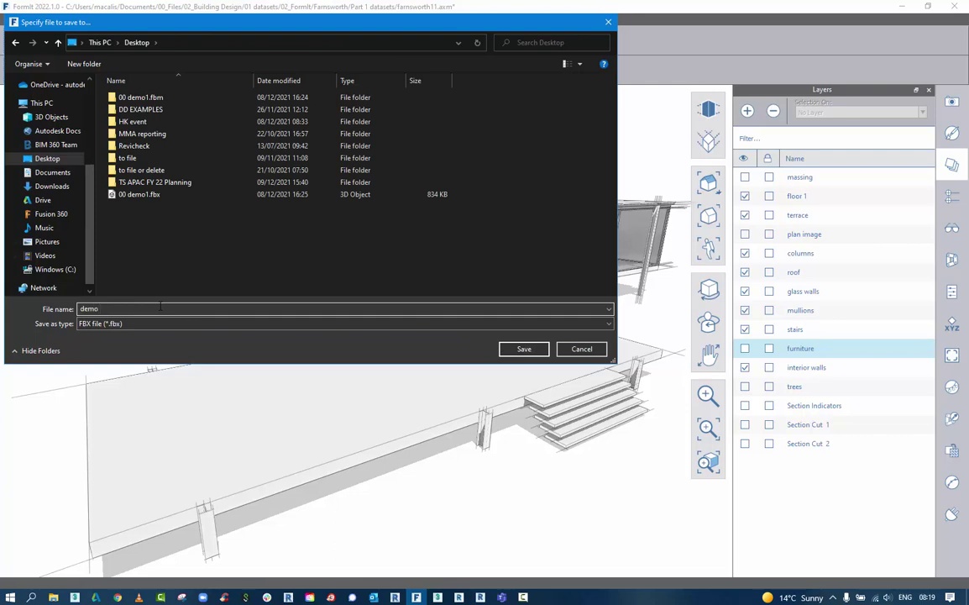
pyautogui.click(522, 347)
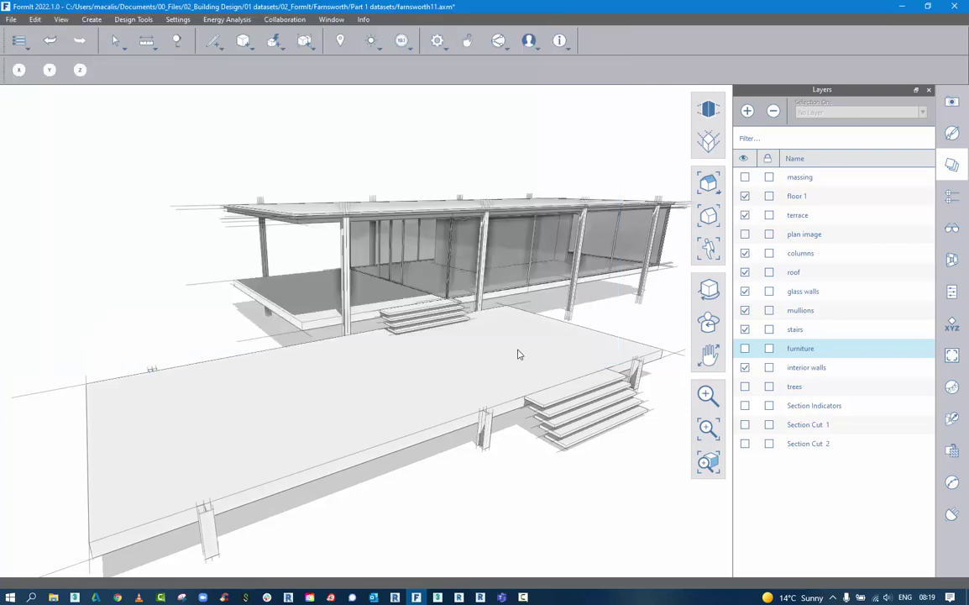
# Step: Switch to 3ds Max
pyautogui.click(438, 597)
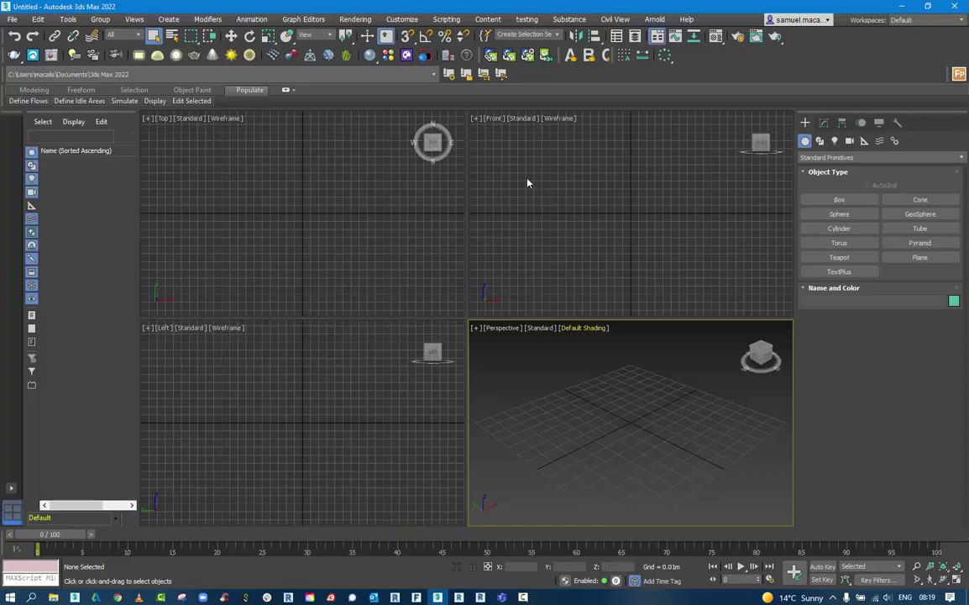
# Step: Look over the Top, Front, Left and Perspective viewports, maximizing one and restoring the four-view layout
pyautogui.click(362, 350)
pyautogui.click(526, 395)
pyautogui.click(372, 267)
pyautogui.click(442, 337)
pyautogui.click(514, 379)
pyautogui.hotkey('alt', 'w')
pyautogui.hotkey('alt', 'w')
pyautogui.click(515, 221)
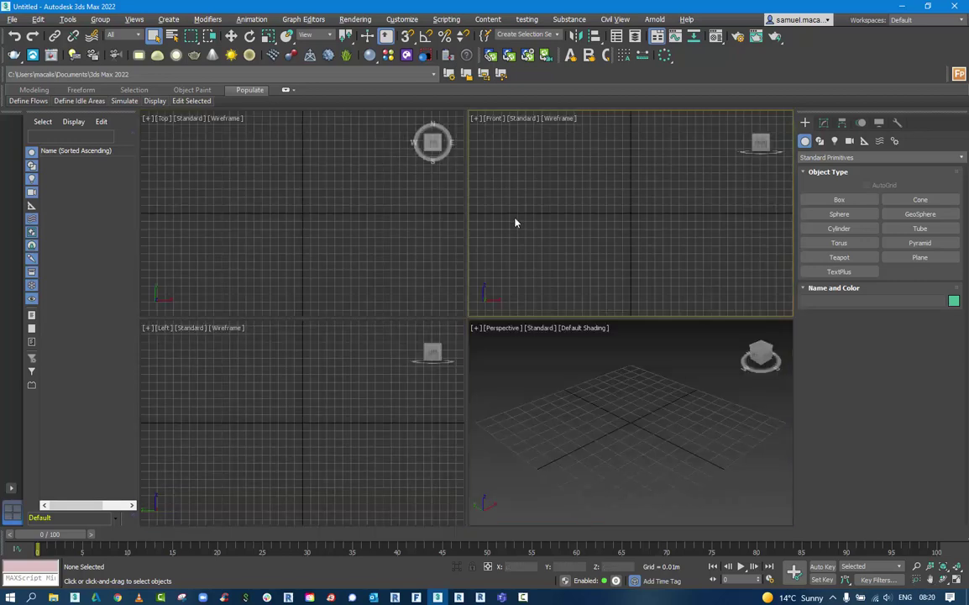
pyautogui.click(398, 221)
pyautogui.click(394, 439)
pyautogui.click(553, 424)
pyautogui.click(559, 303)
pyautogui.click(400, 265)
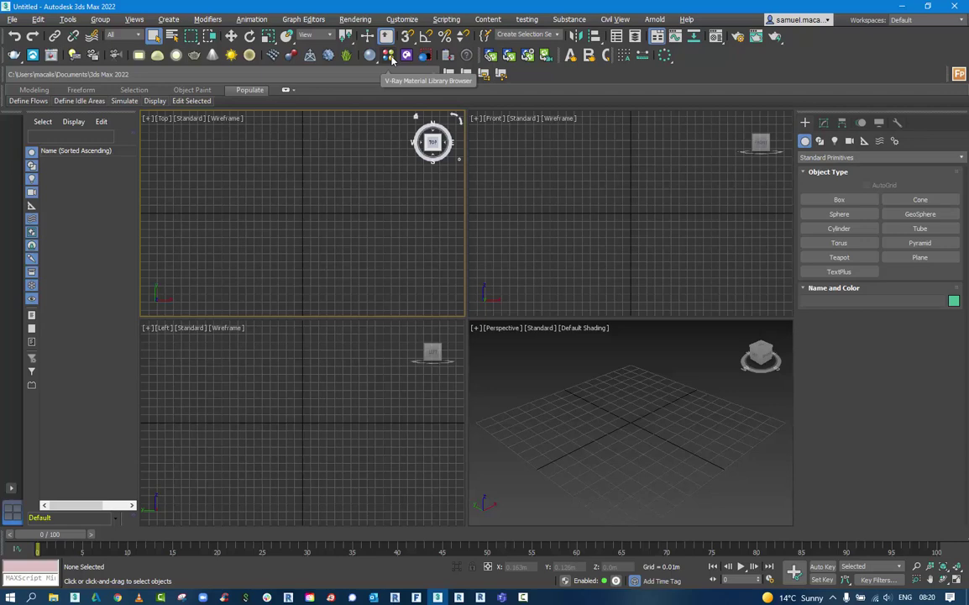
# Step: Choose demo 001.fbx on the Desktop as the file to import into the scene
pyautogui.click(10, 20)
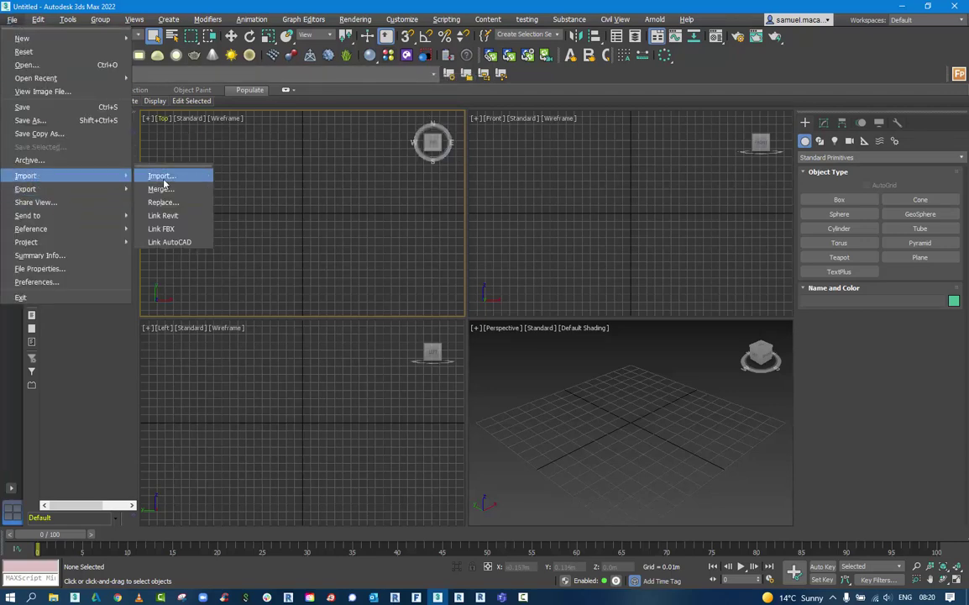
pyautogui.click(151, 166)
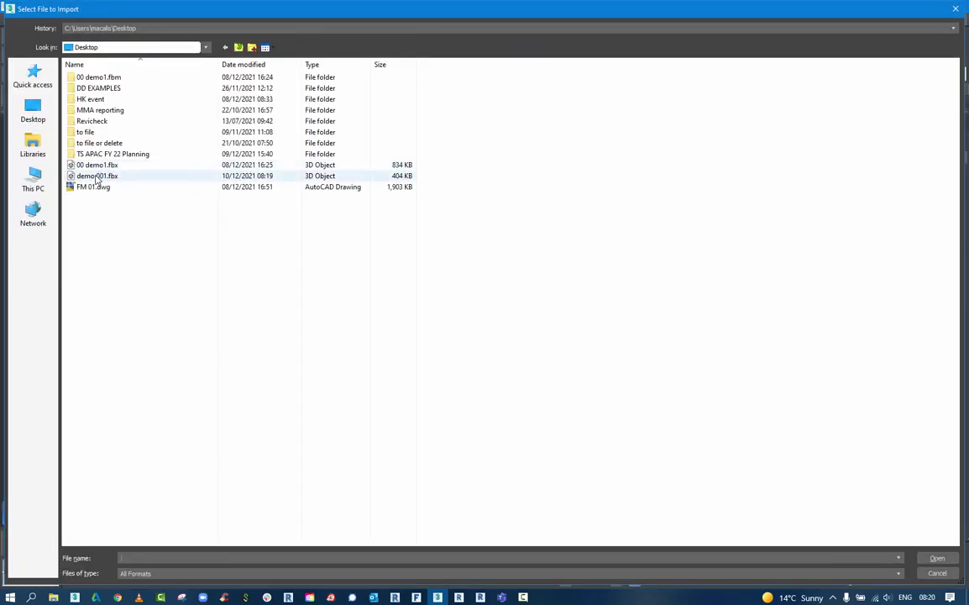
pyautogui.click(97, 176)
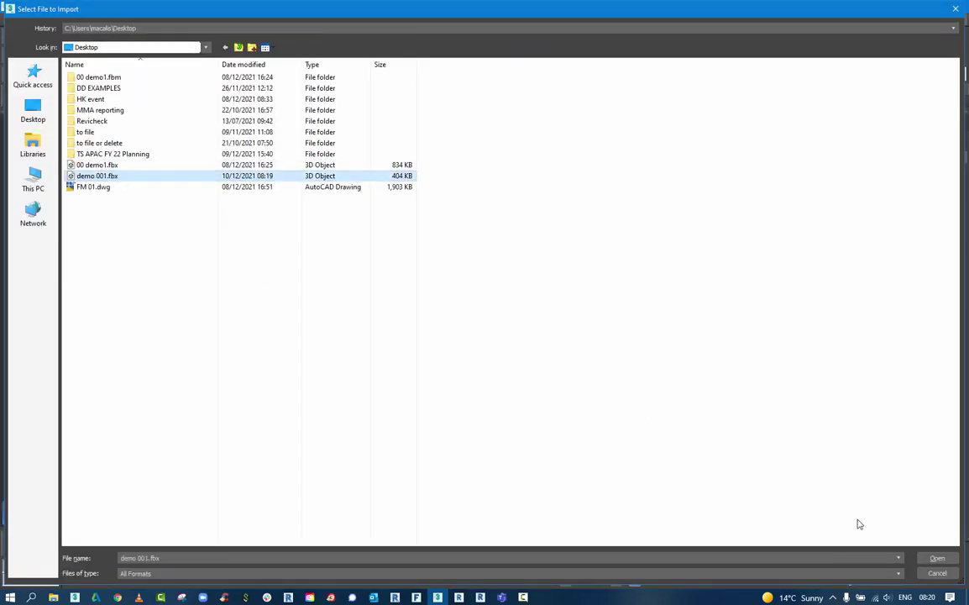
pyautogui.click(937, 557)
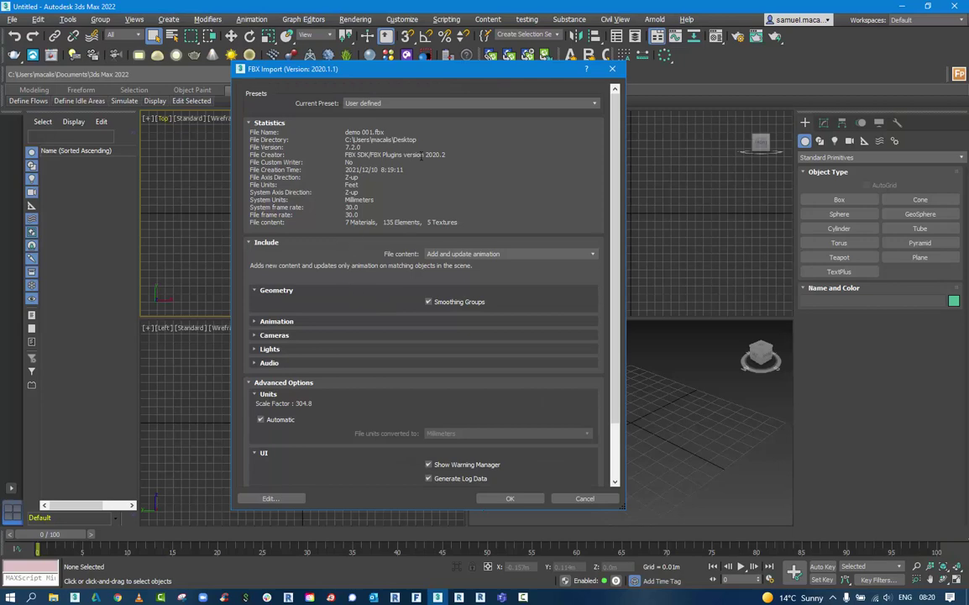
# Step: Try the Autodesk Media & Entertainment preset for the FBX import and return to User defined
pyautogui.click(351, 102)
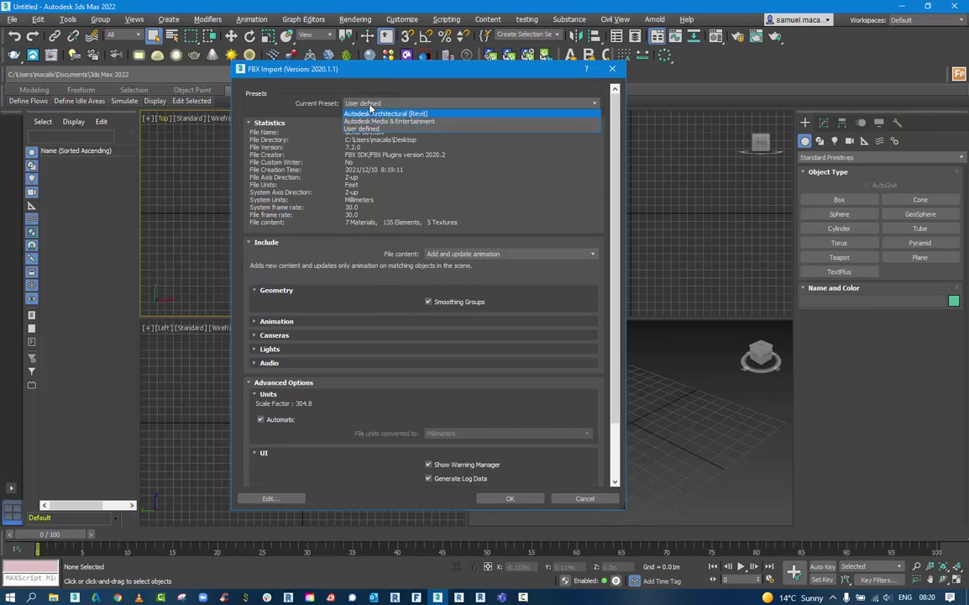
pyautogui.click(372, 121)
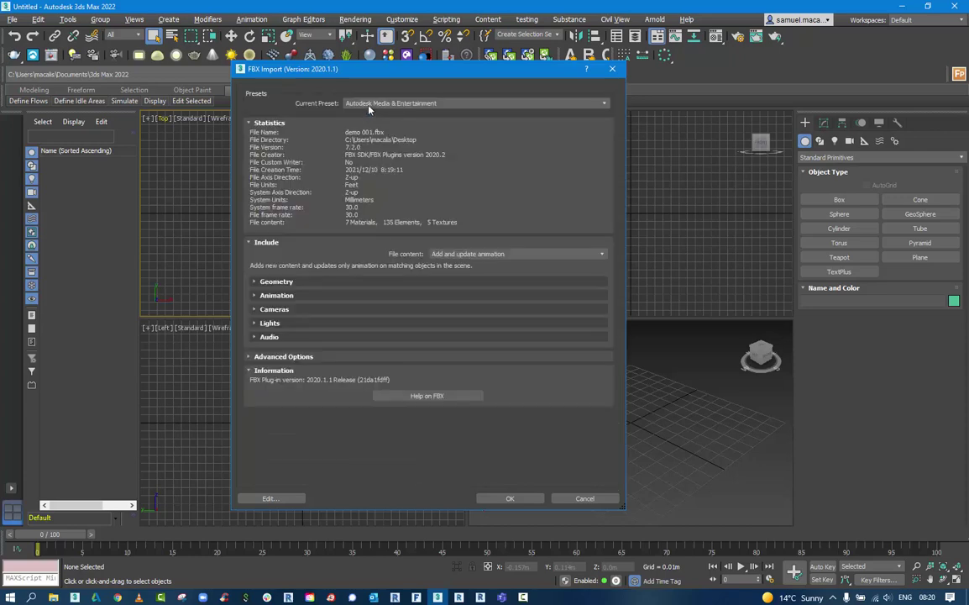
pyautogui.click(367, 104)
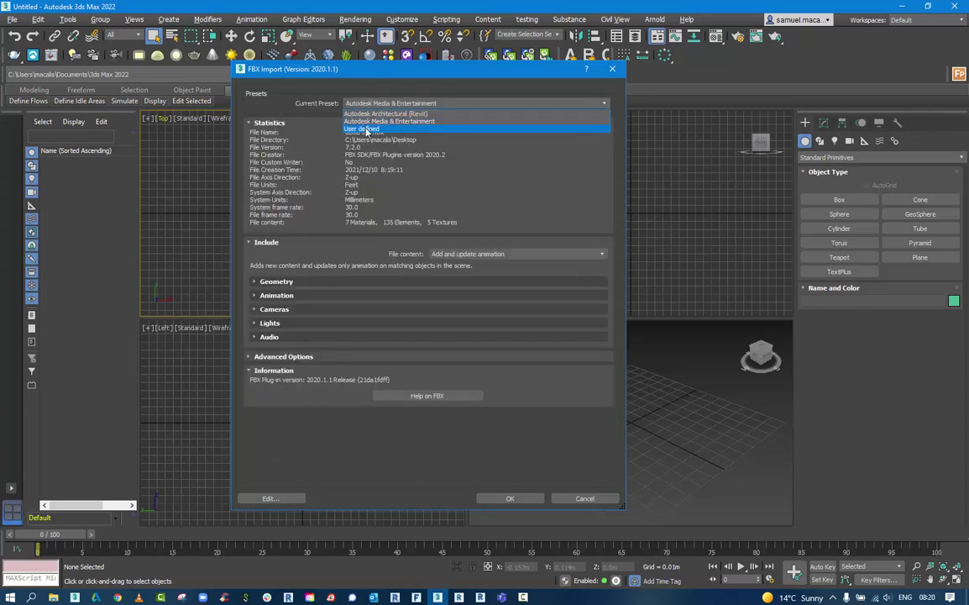
pyautogui.click(365, 130)
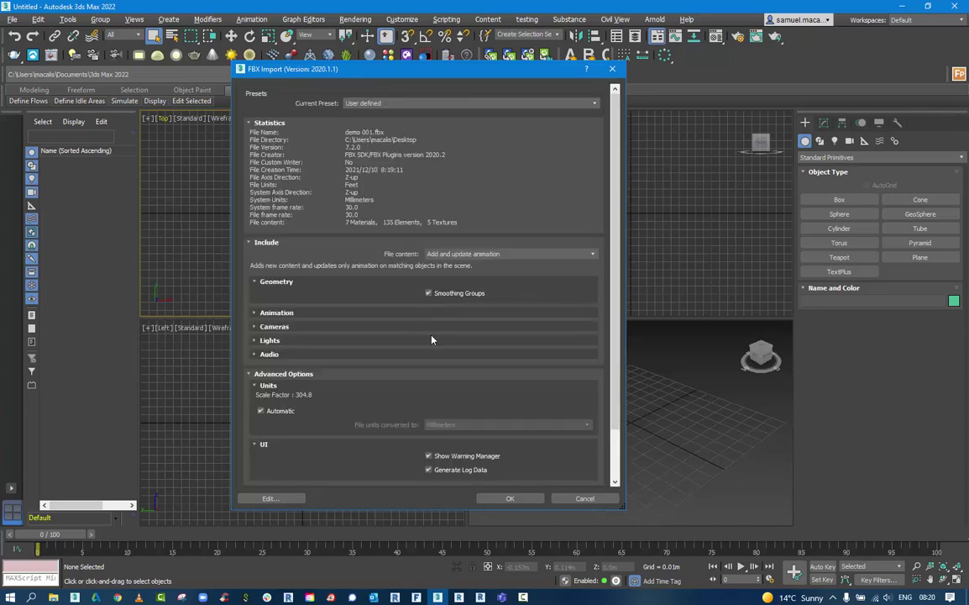
# Step: Complete the FBX import with the User defined preset and maximize the Perspective viewport
pyautogui.click(506, 499)
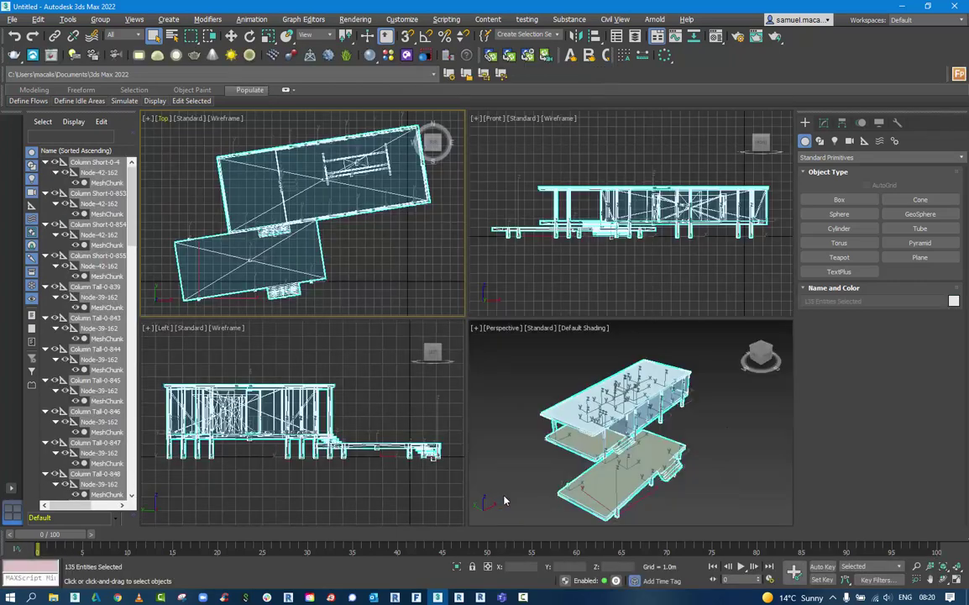
pyautogui.click(505, 420)
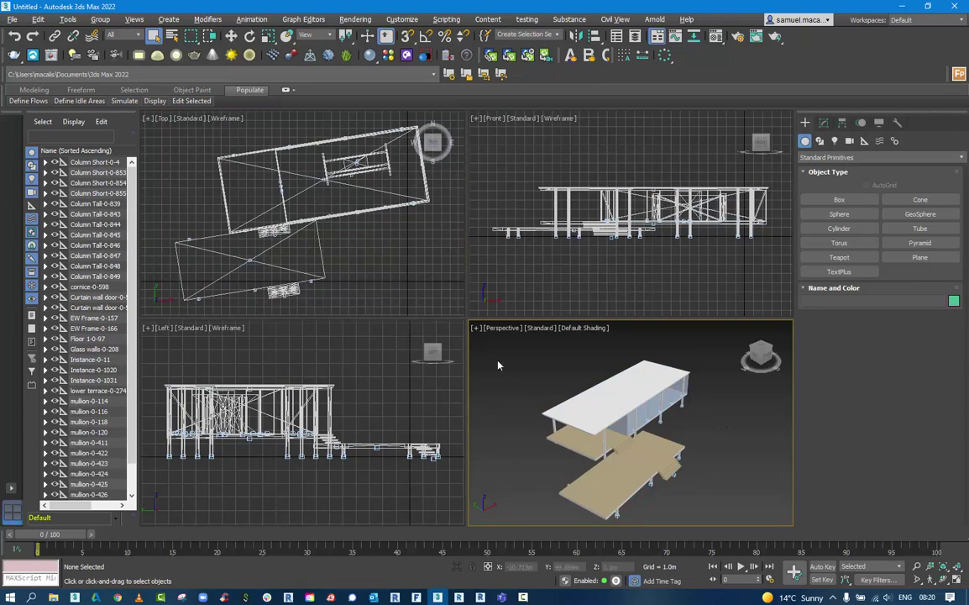
pyautogui.hotkey('alt', 'w')
# Step: Inspect the imported house by selecting its lower terrace, floor and a tall column up close, and clear the selection
pyautogui.click(502, 381)
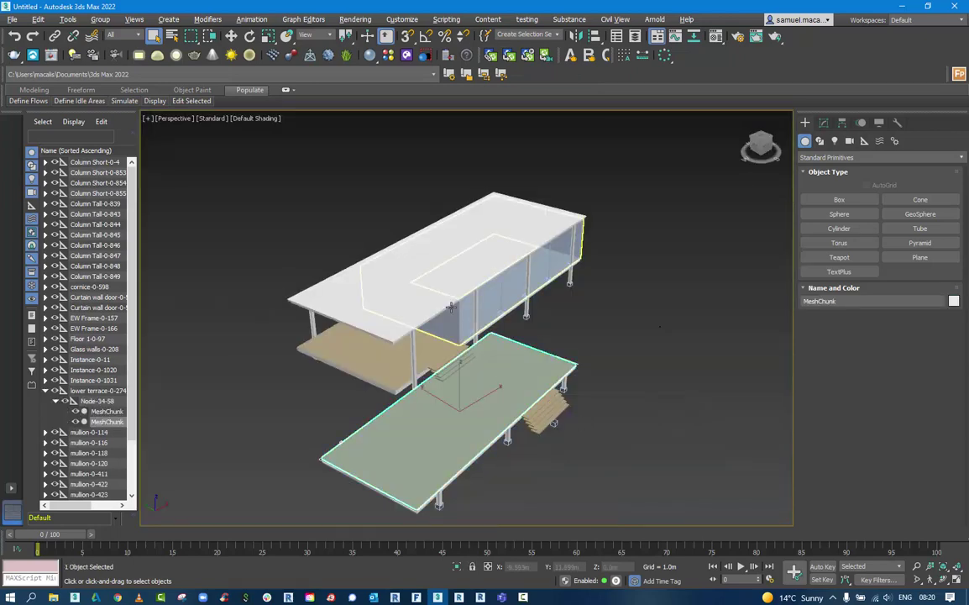
pyautogui.click(451, 307)
pyautogui.click(333, 359)
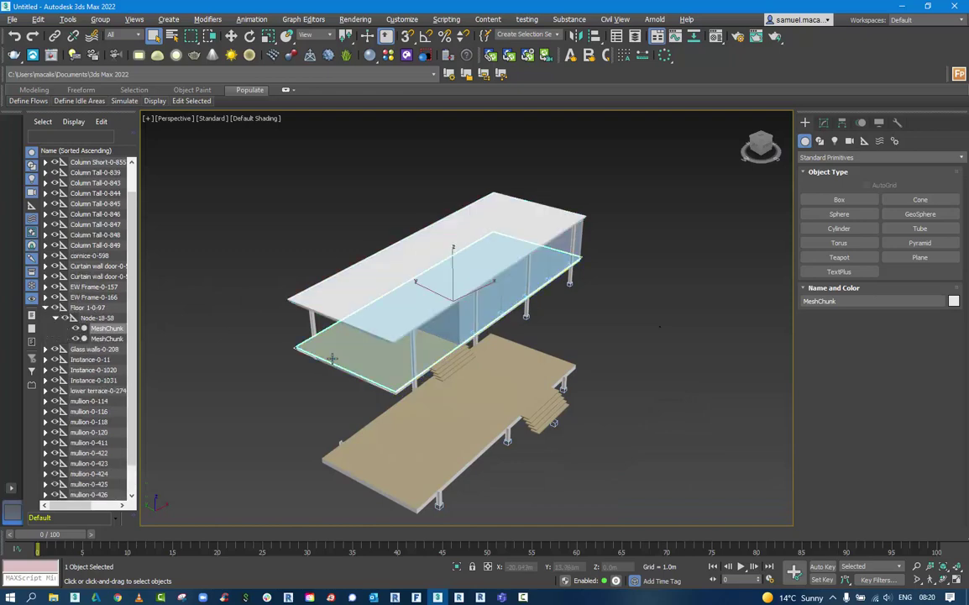
pyautogui.scroll(5, 333, 358)
pyautogui.scroll(5, 420, 386)
pyautogui.click(450, 396)
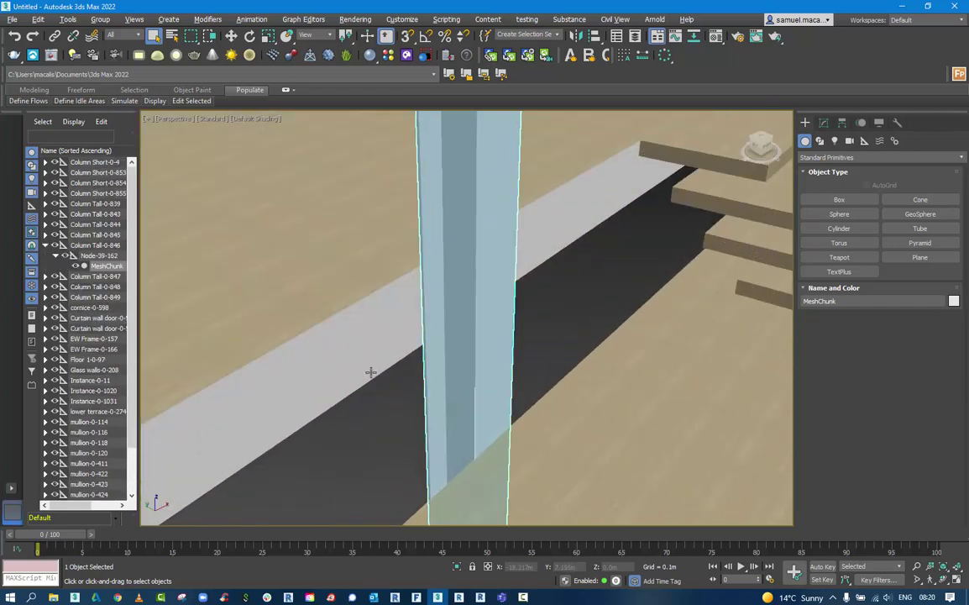
pyautogui.click(370, 372)
pyautogui.scroll(-10, 361, 361)
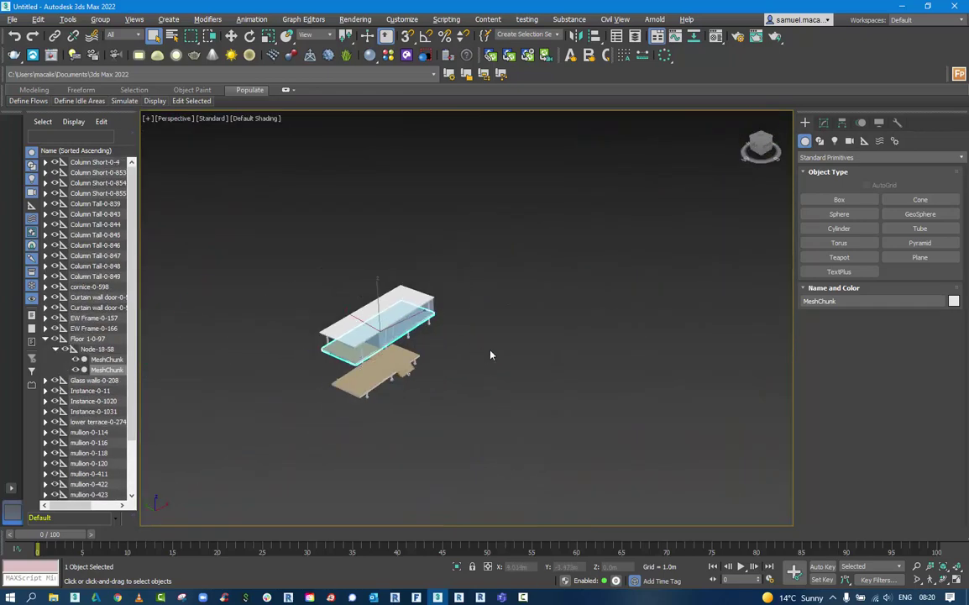
pyautogui.scroll(8, 551, 346)
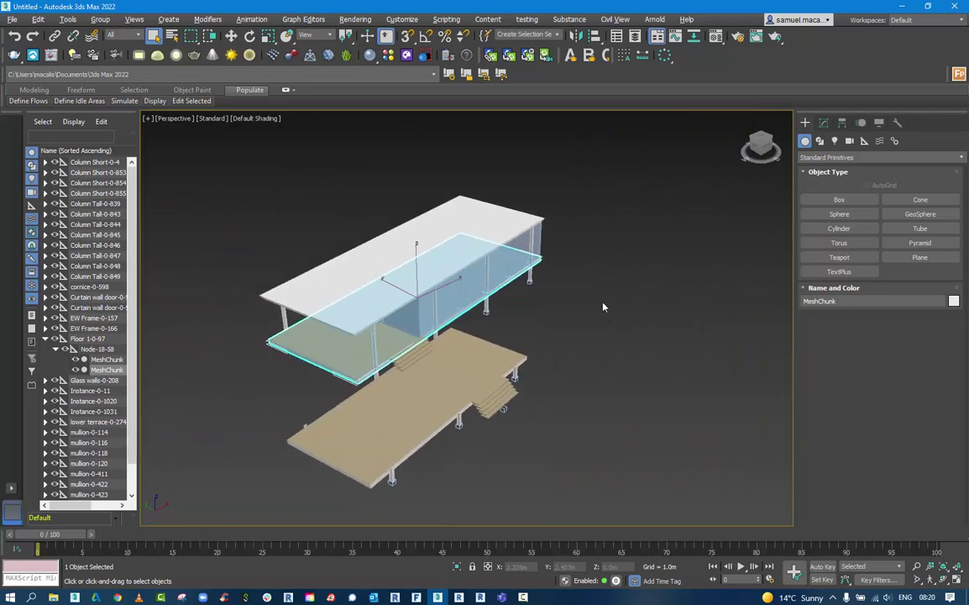
pyautogui.click(603, 308)
pyautogui.keyDown('alt'); pyautogui.moveTo(603, 307); pyautogui.dragTo(648, 257, button='middle'); pyautogui.keyUp('alt')
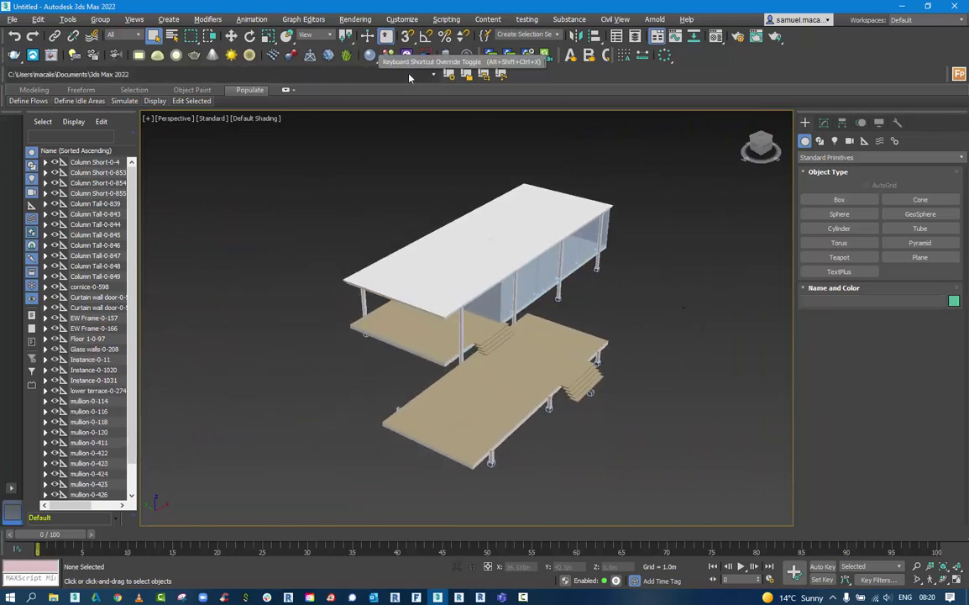
# Step: Check the current renderer and common parameters in the render setup, and close it unchanged
pyautogui.click(736, 36)
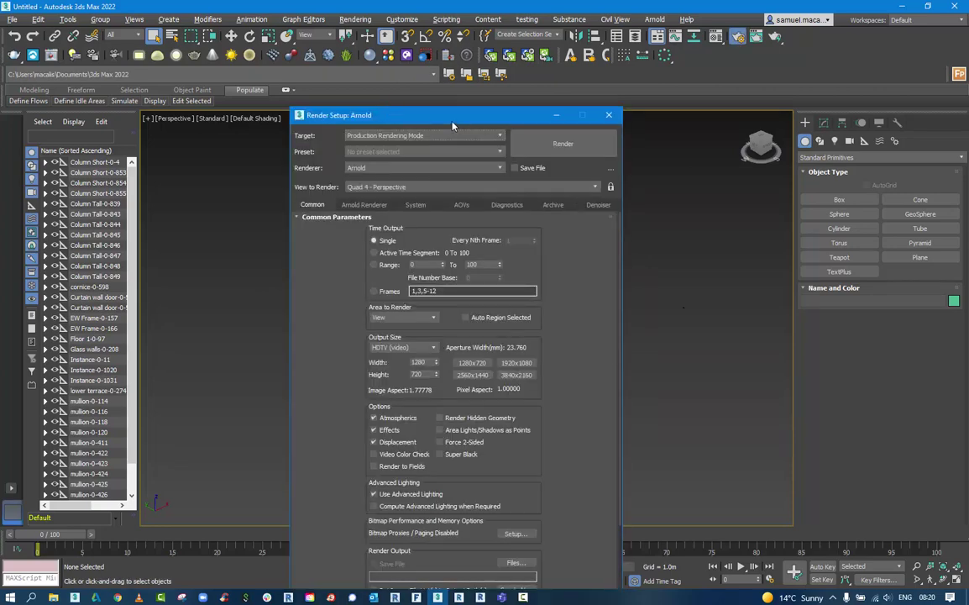
pyautogui.moveTo(451, 122); pyautogui.dragTo(454, 61)
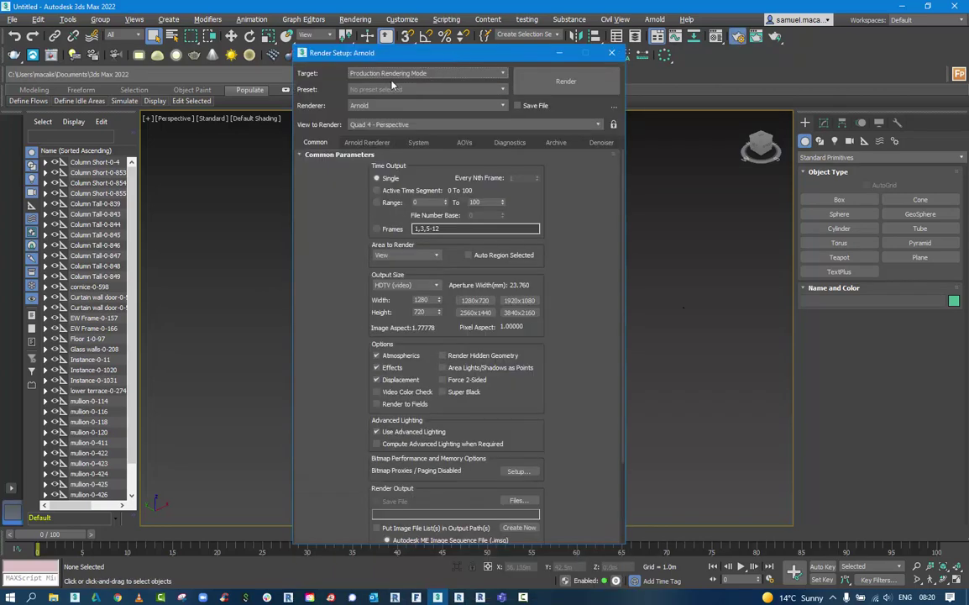
pyautogui.click(613, 54)
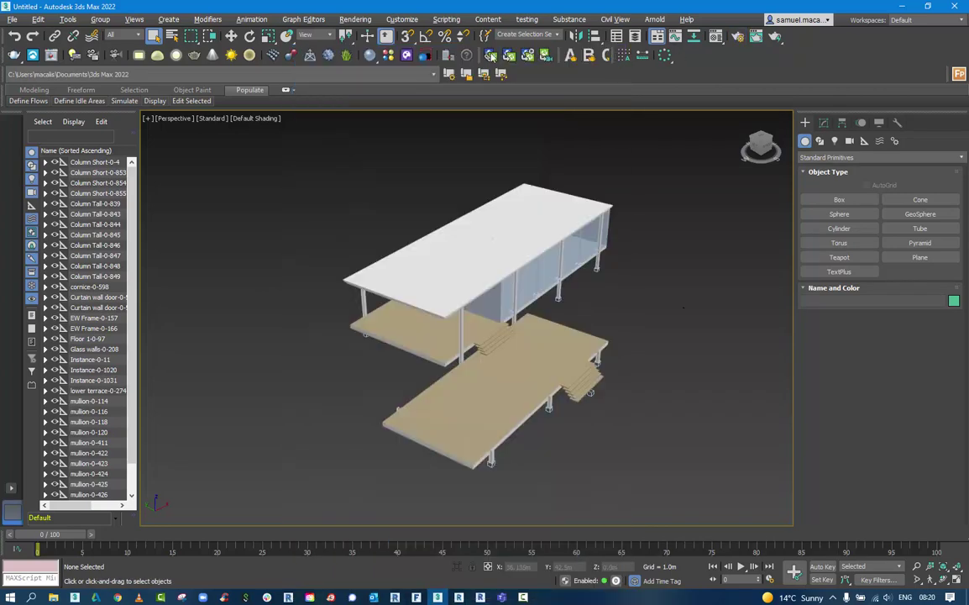
# Step: Open the V-Ray material library and accept V-Ray as the current renderer
pyautogui.click(388, 56)
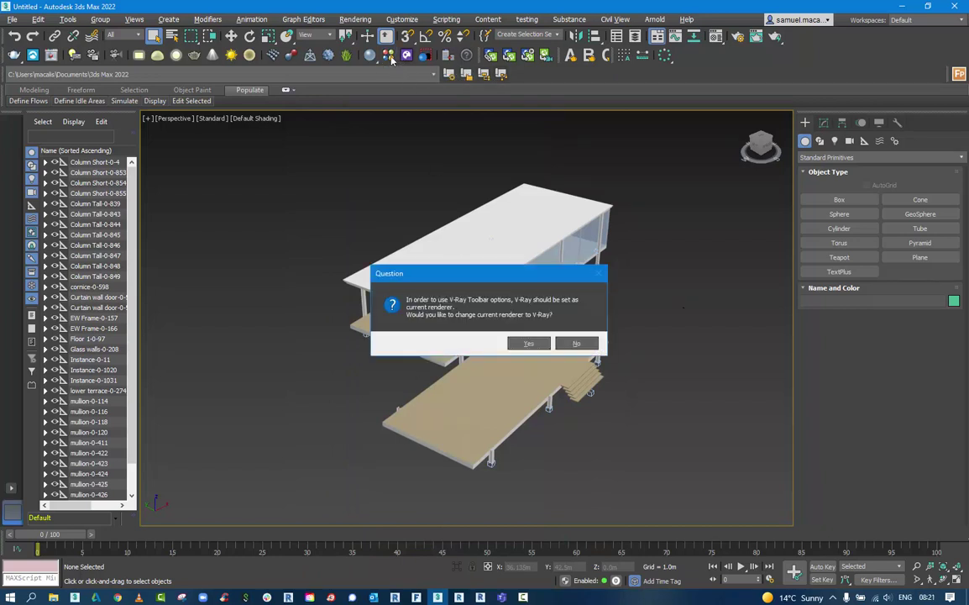
pyautogui.click(528, 344)
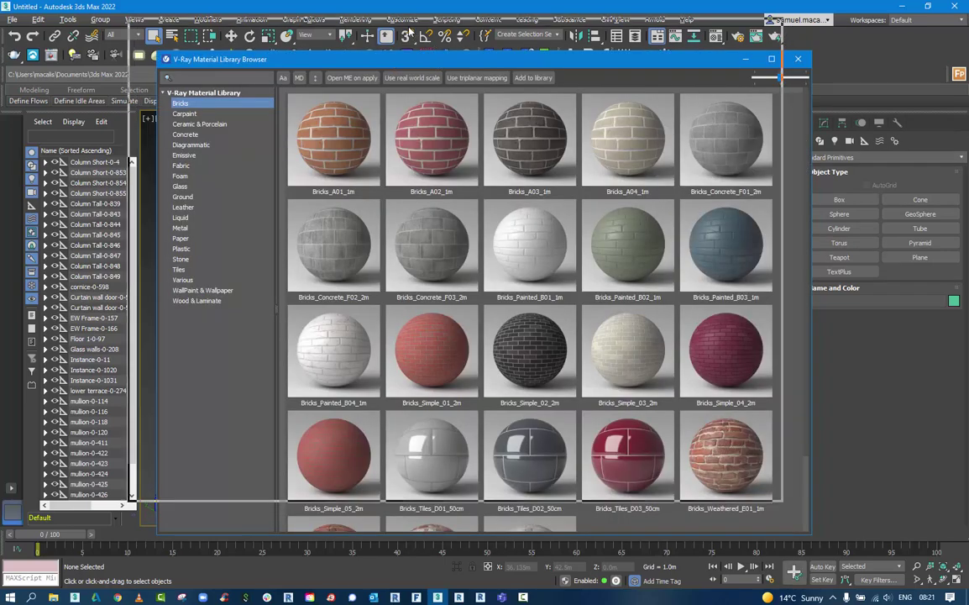
pyautogui.moveTo(438, 64); pyautogui.dragTo(409, 30)
# Step: Browse the library's Carpaint, Glass, Metal, Stone, Tiles and Wood & Laminate materials, examine Wood_Planks_A01_100cm, and minimize the browser
pyautogui.click(168, 81)
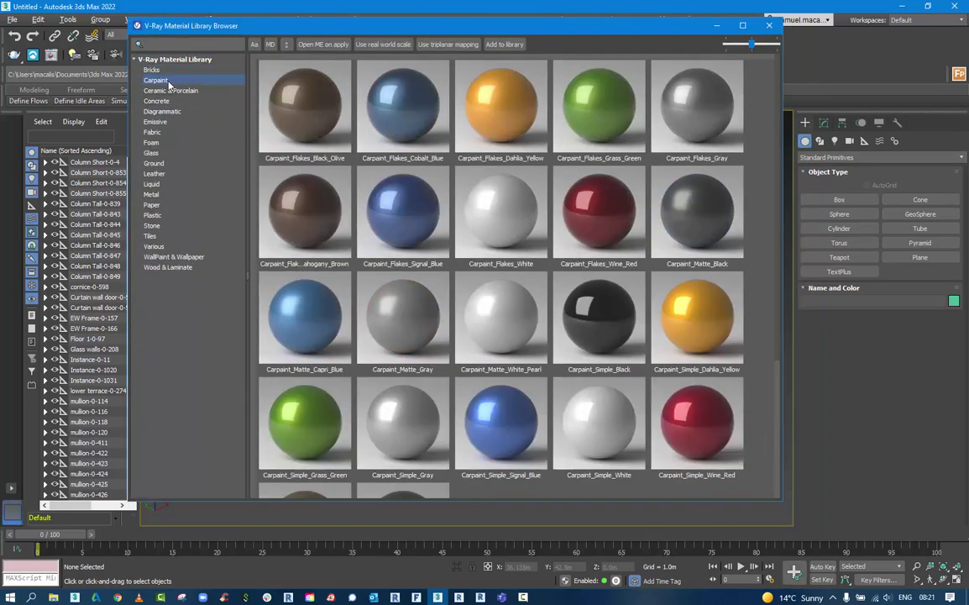
pyautogui.click(152, 153)
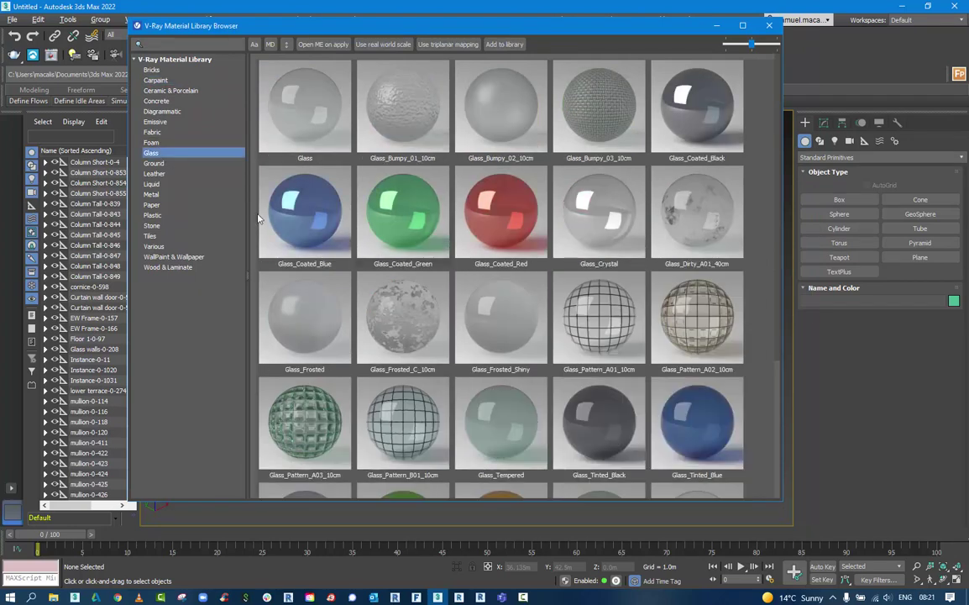
pyautogui.click(151, 194)
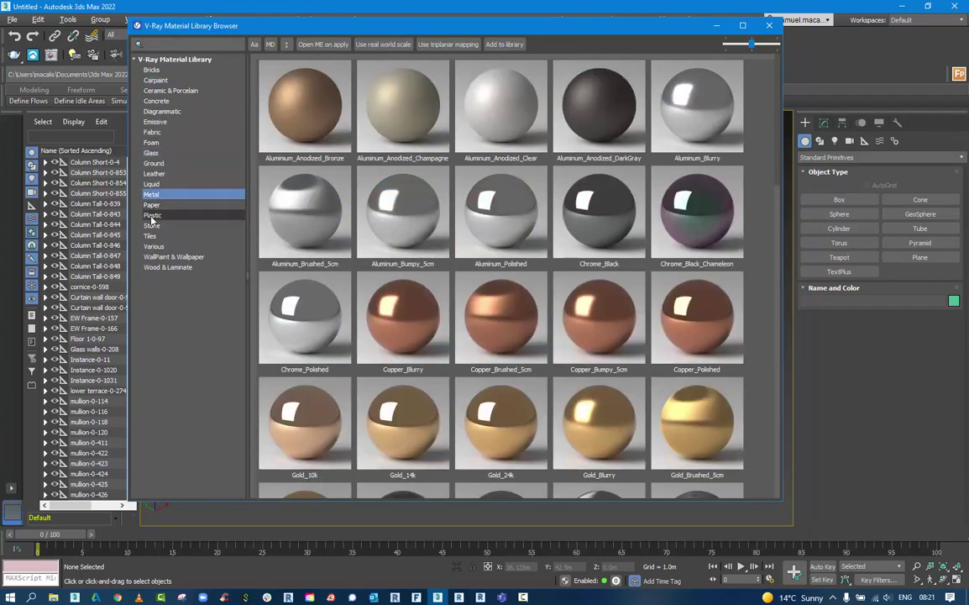
pyautogui.click(151, 225)
pyautogui.click(151, 236)
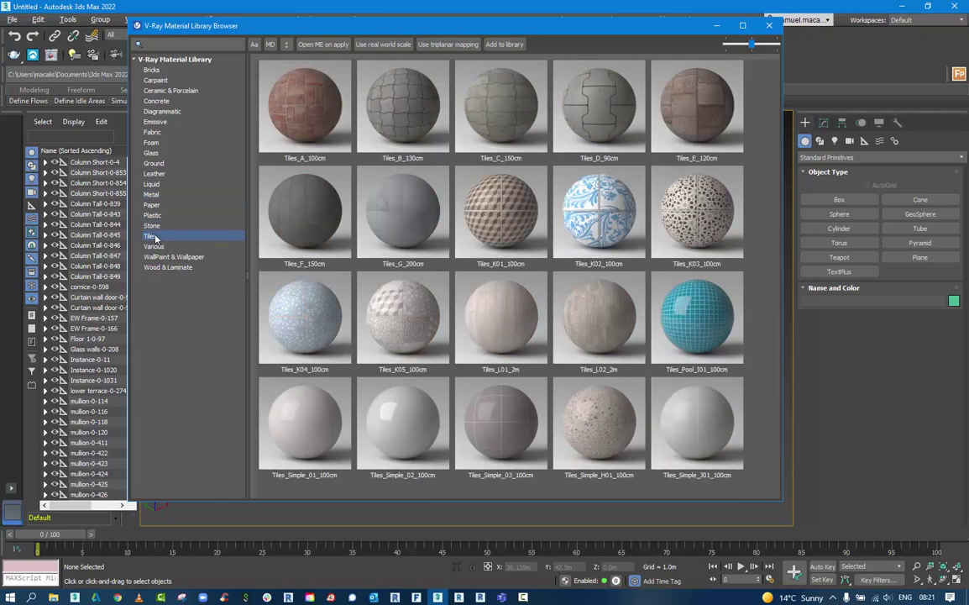
pyautogui.click(173, 257)
pyautogui.click(168, 267)
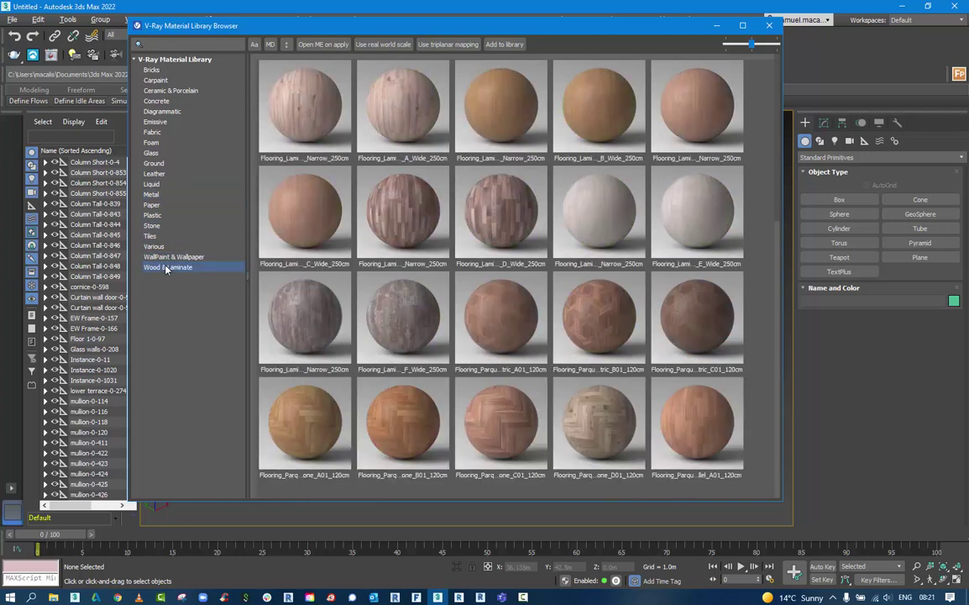
pyautogui.scroll(-10, 556, 230)
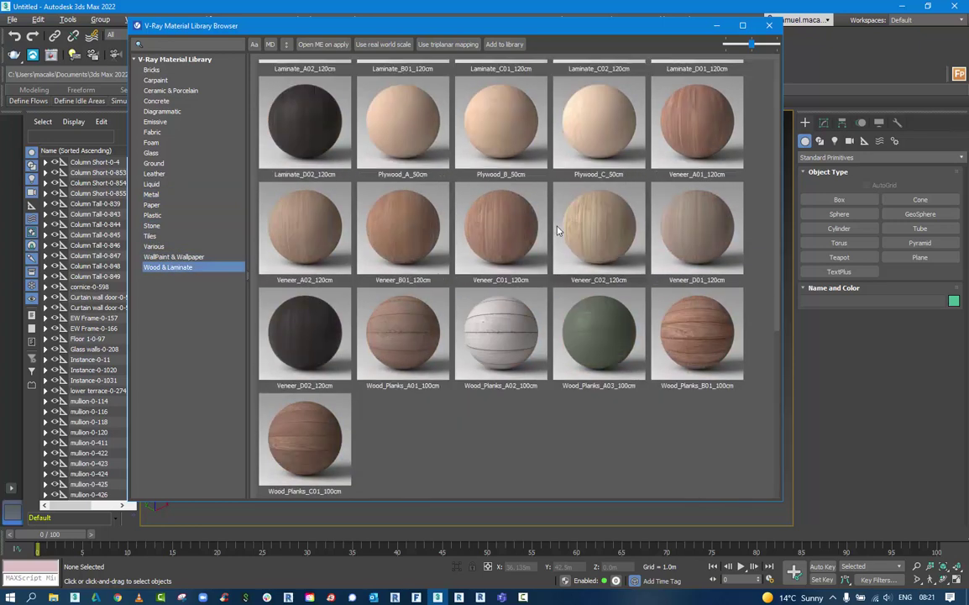
pyautogui.click(402, 353)
pyautogui.moveTo(402, 391)
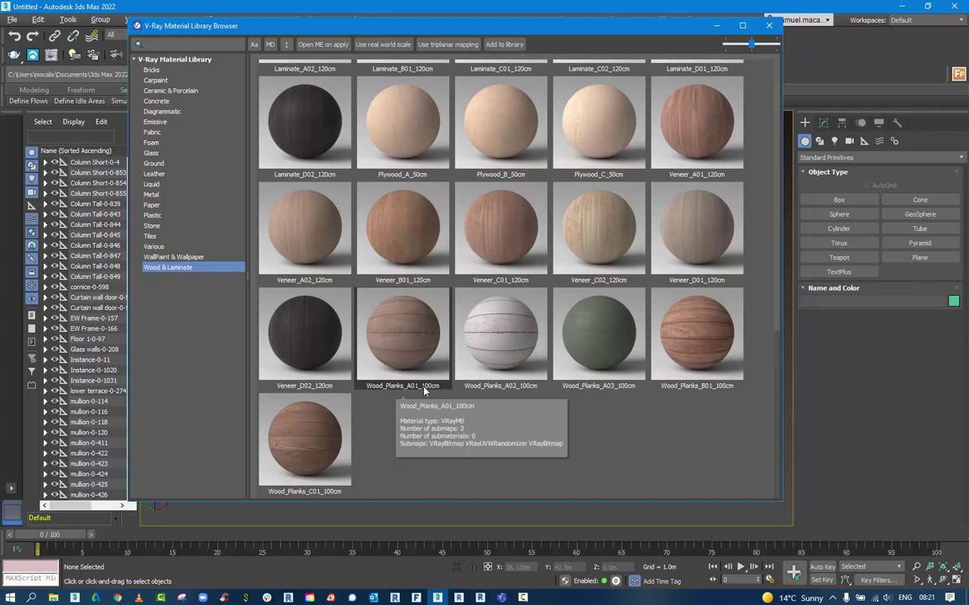
pyautogui.moveTo(413, 286)
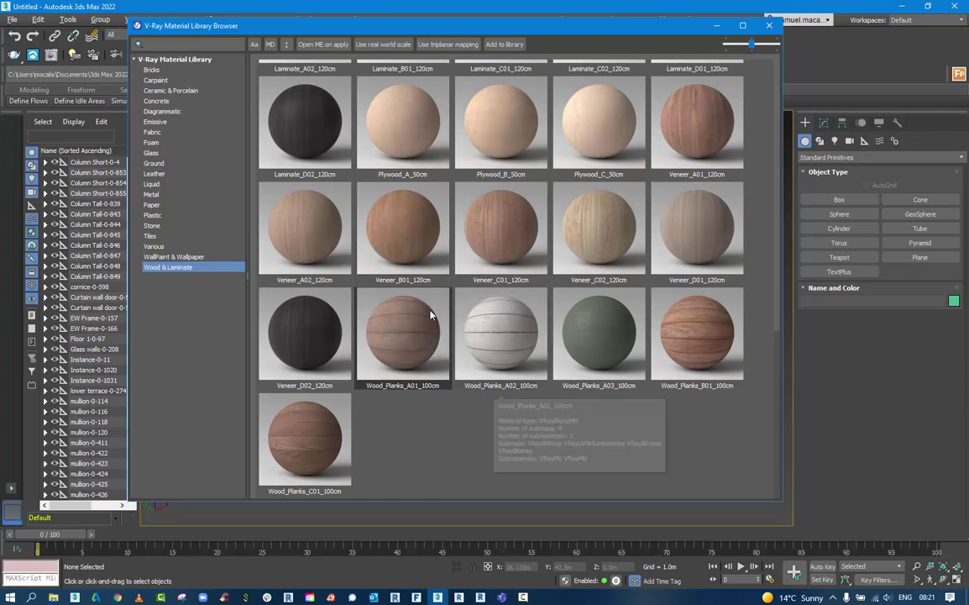
pyautogui.click(719, 28)
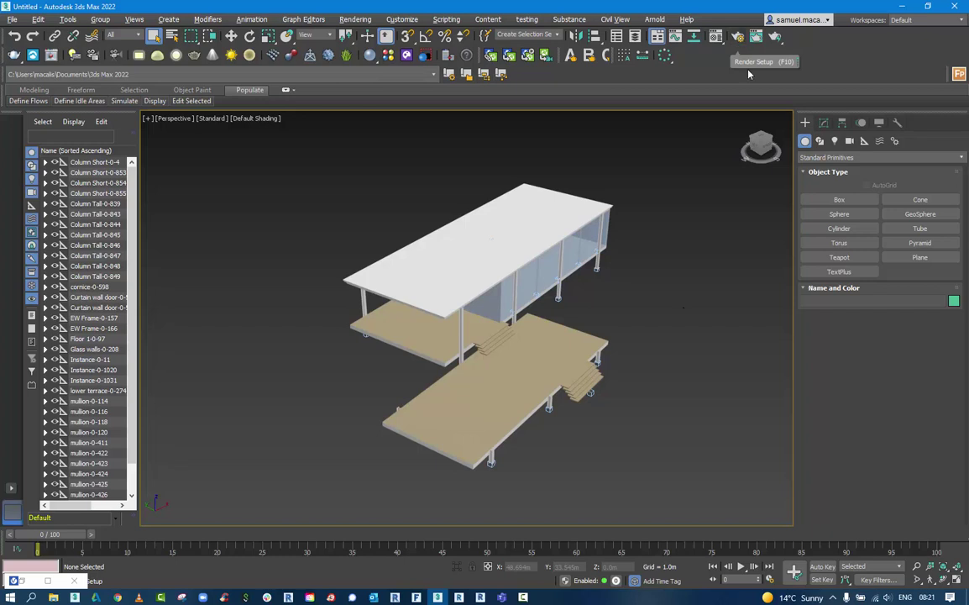
# Step: Set the V-Ray image sampler type to Bucket with max subdivs 4 in the render setup
pyautogui.click(736, 38)
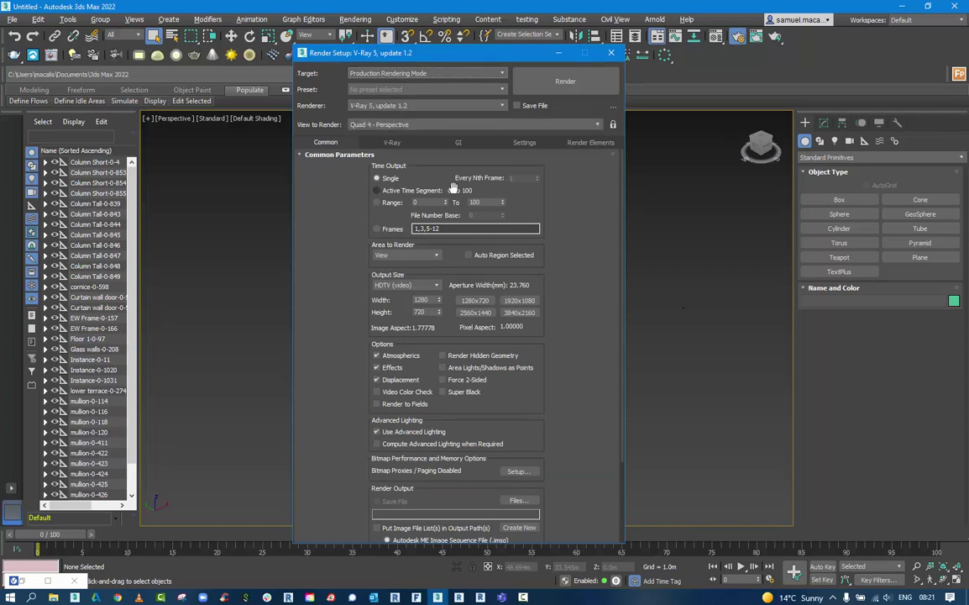
pyautogui.scroll(-2, 561, 377)
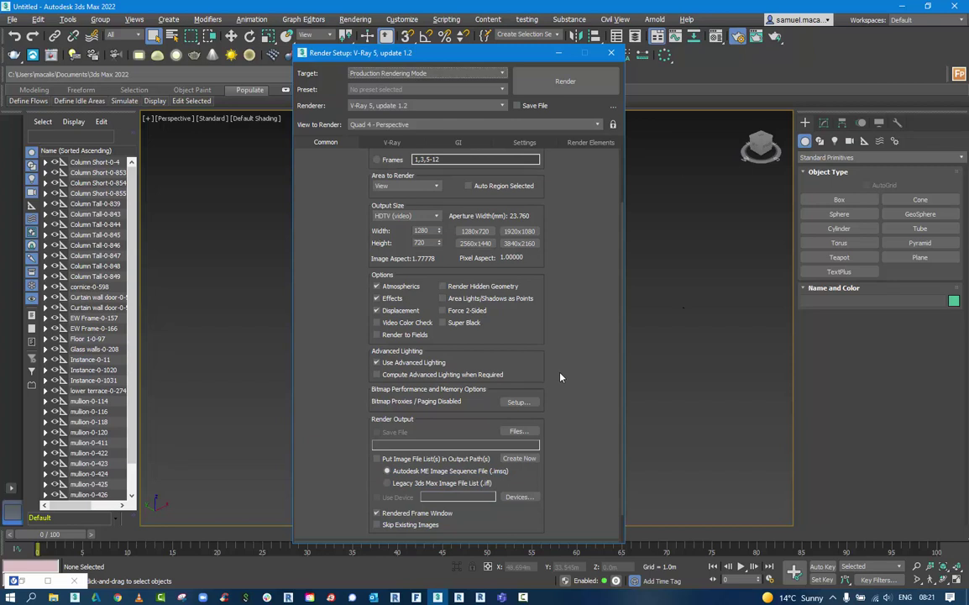
pyautogui.scroll(-1, 561, 377)
pyautogui.click(361, 141)
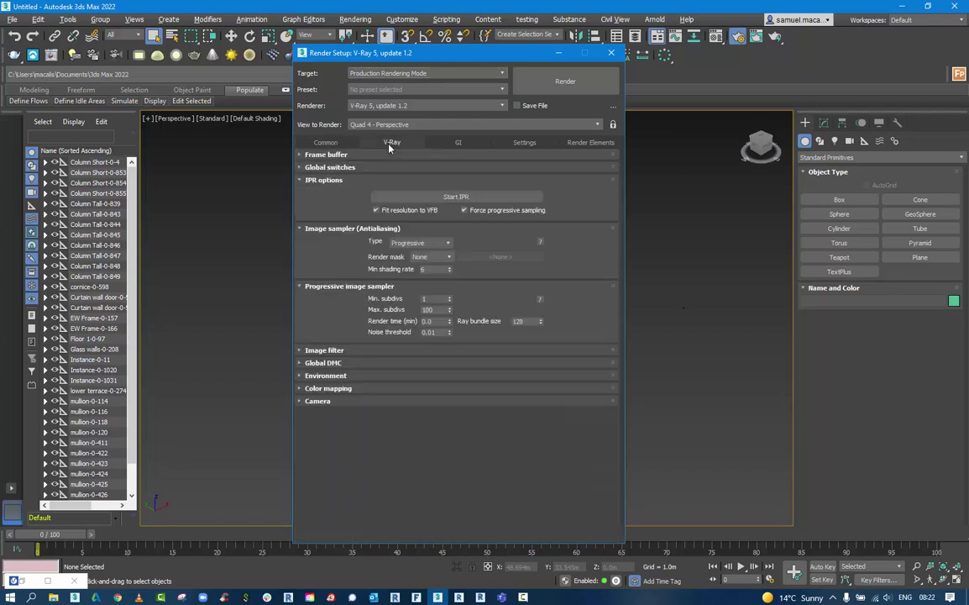
pyautogui.click(420, 244)
pyautogui.click(409, 252)
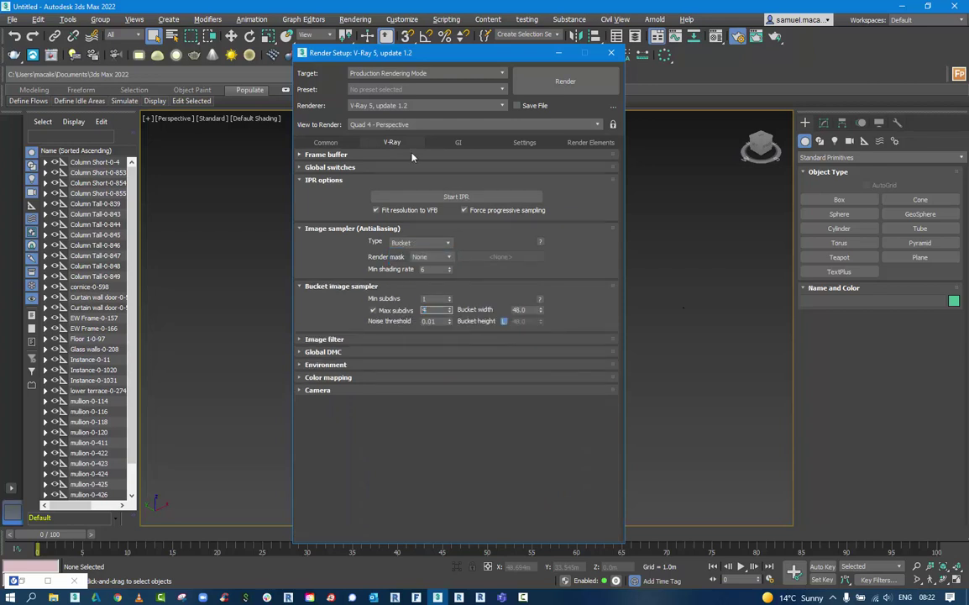
pyautogui.click(410, 244)
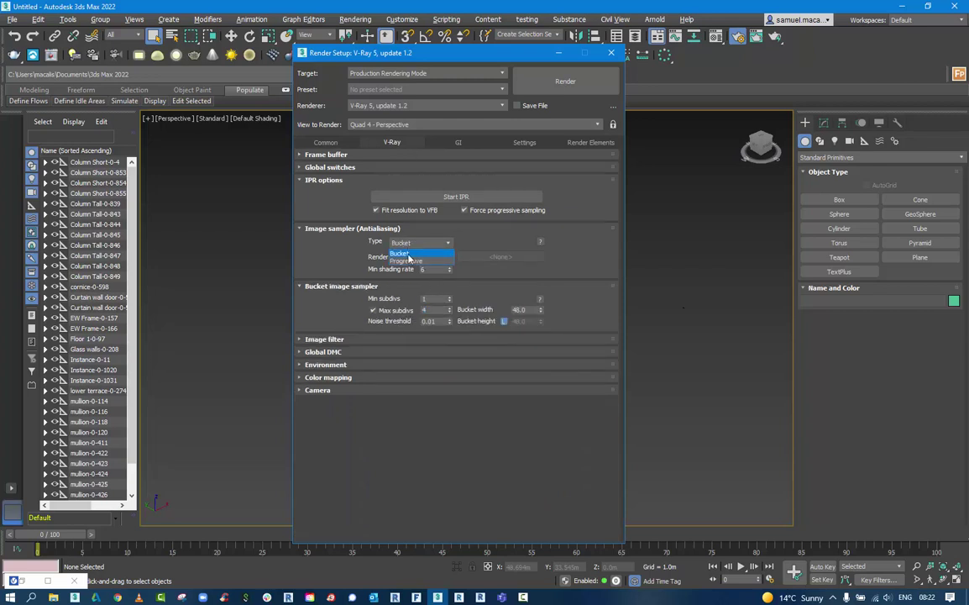
pyautogui.click(404, 253)
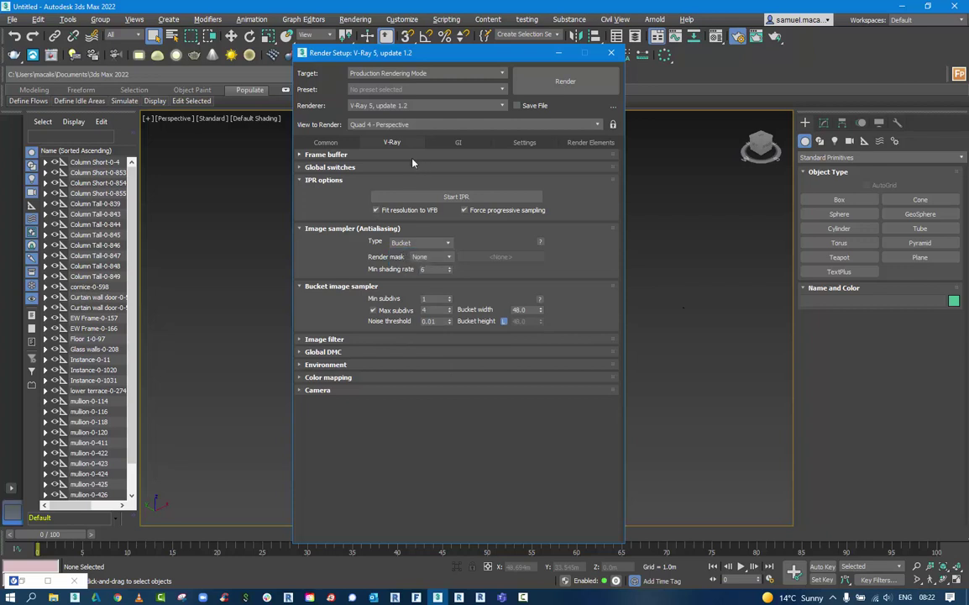
# Step: Set the light cache subdivs to 200 in the global illumination settings and close the render setup
pyautogui.click(457, 141)
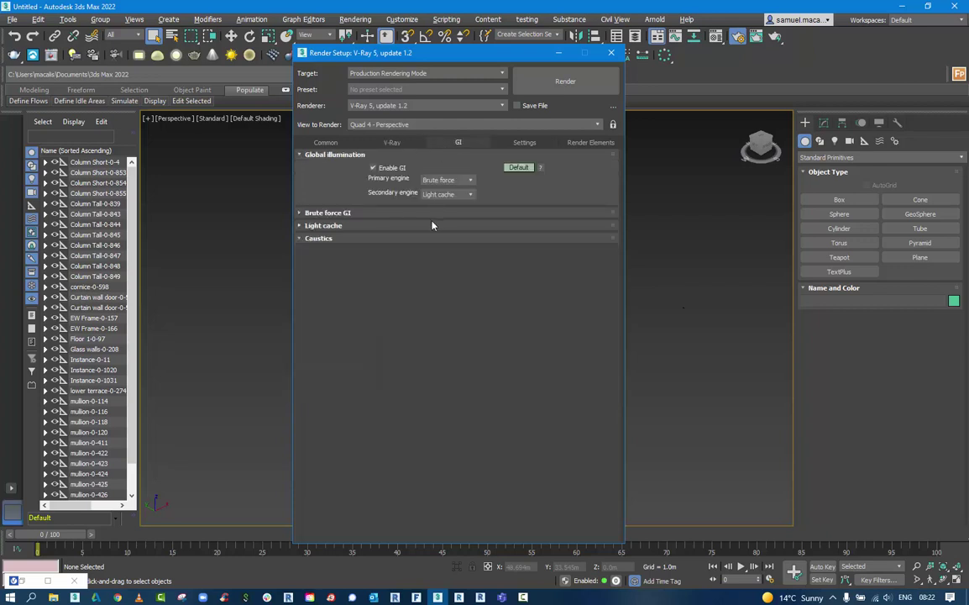
pyautogui.click(323, 225)
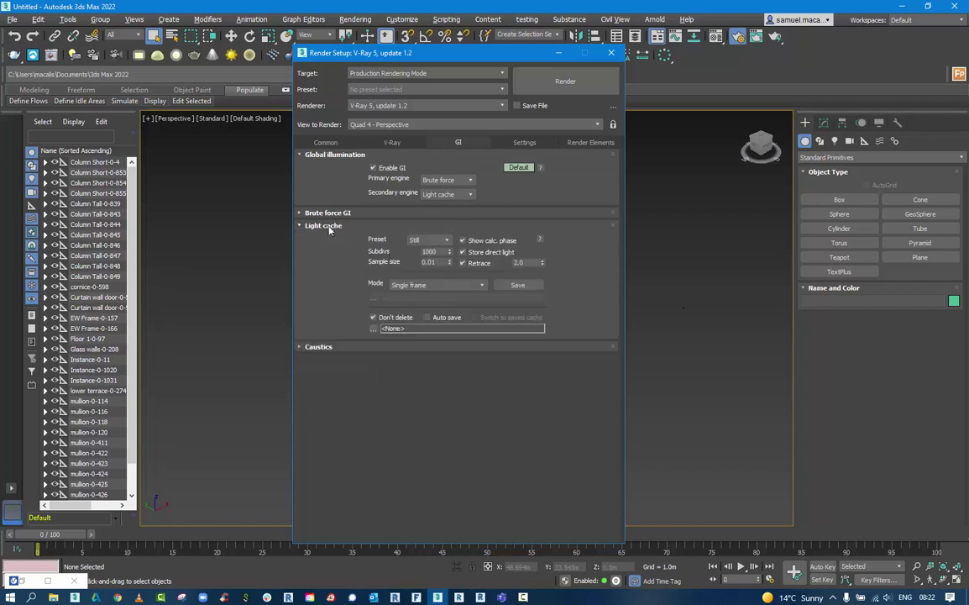
pyautogui.doubleClick(429, 251)
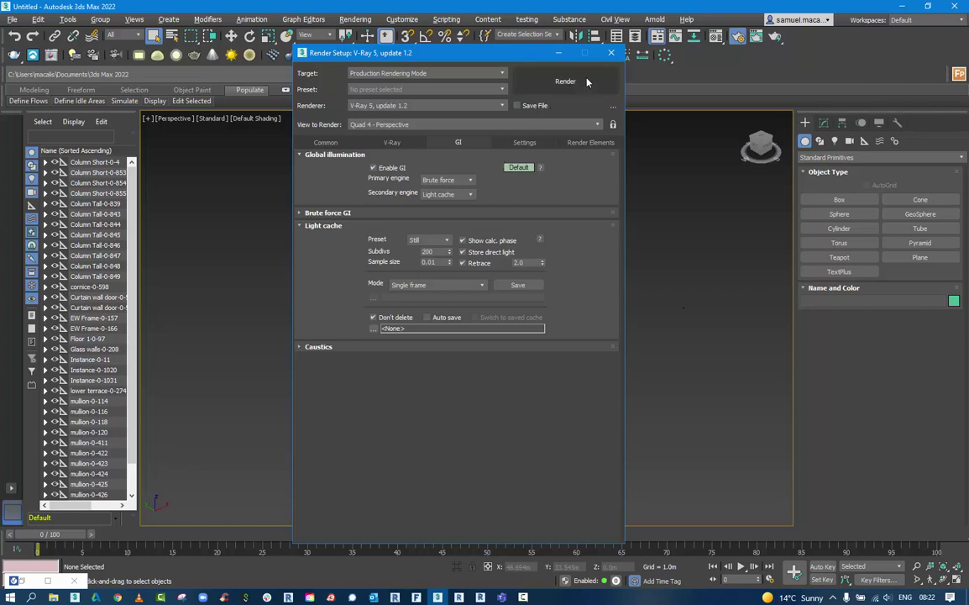
pyautogui.click(615, 58)
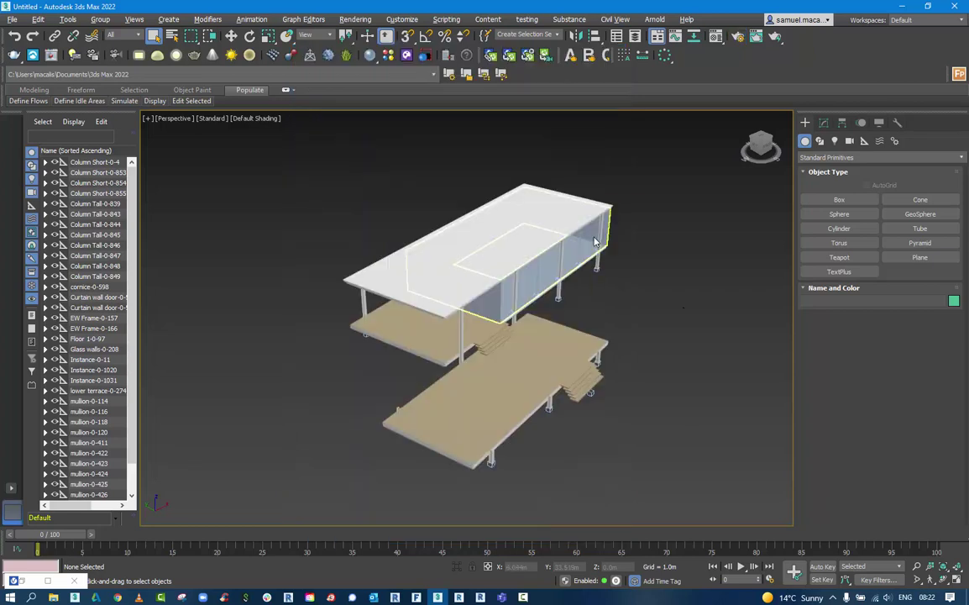
# Step: Run a test render of a closer perspective of the house and minimize the V-Ray Frame Buffer
pyautogui.keyDown('alt'); pyautogui.moveTo(626, 303); pyautogui.dragTo(611, 303, button='middle'); pyautogui.keyUp('alt')
pyautogui.scroll(5, 611, 308)
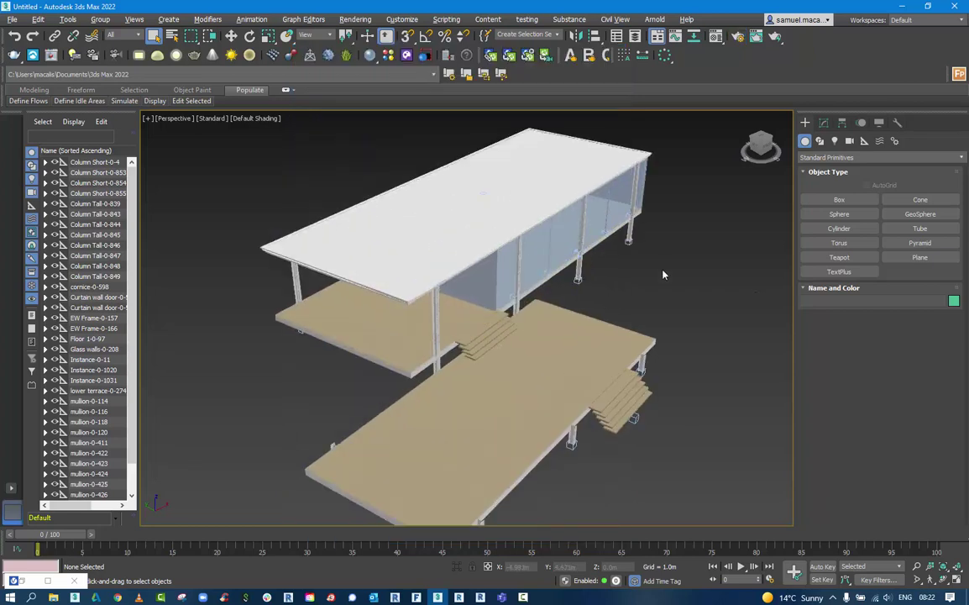
pyautogui.click(776, 37)
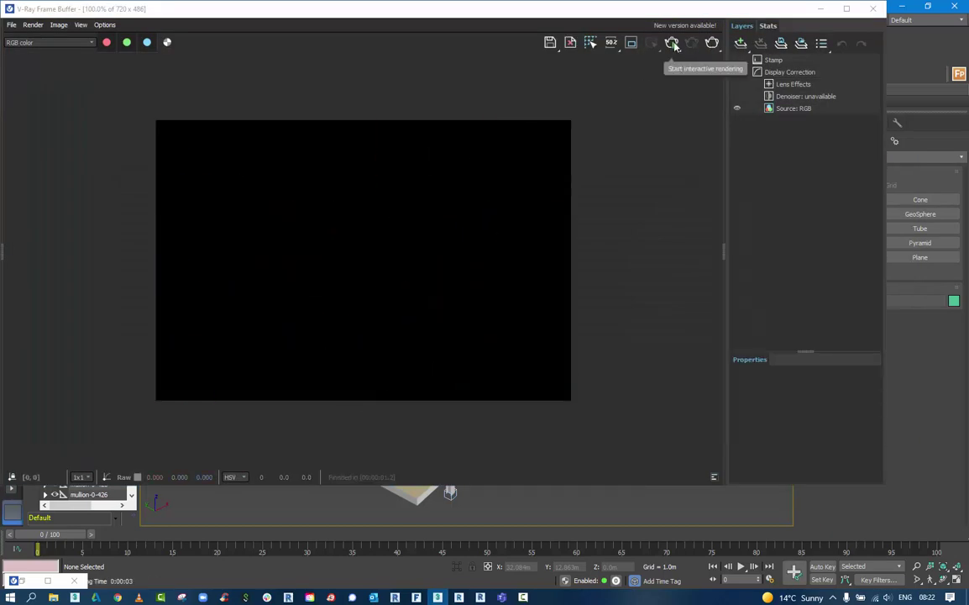
pyautogui.click(821, 9)
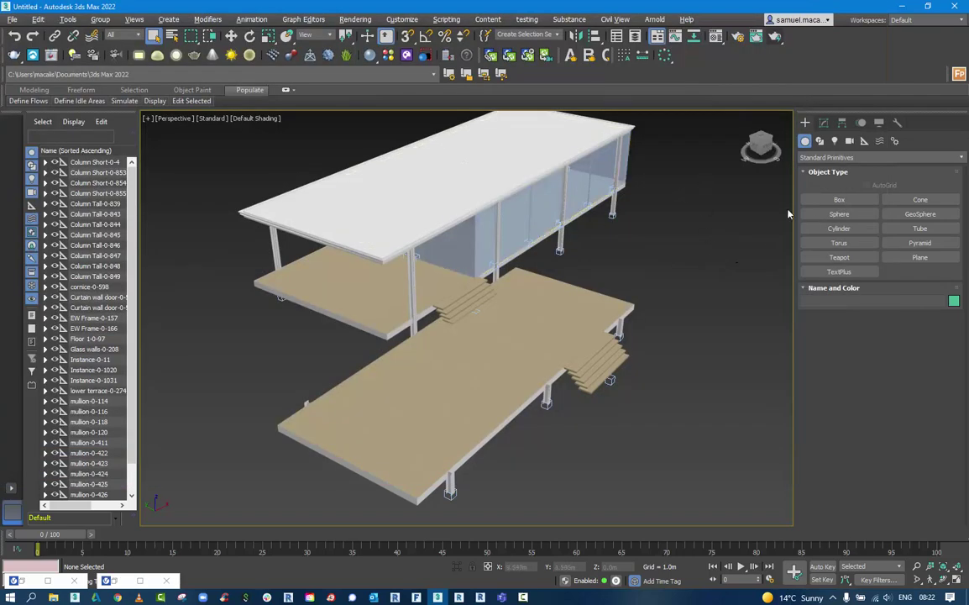
# Step: Start creating a VRayLight with its type set to Dome
pyautogui.click(834, 141)
pyautogui.click(827, 157)
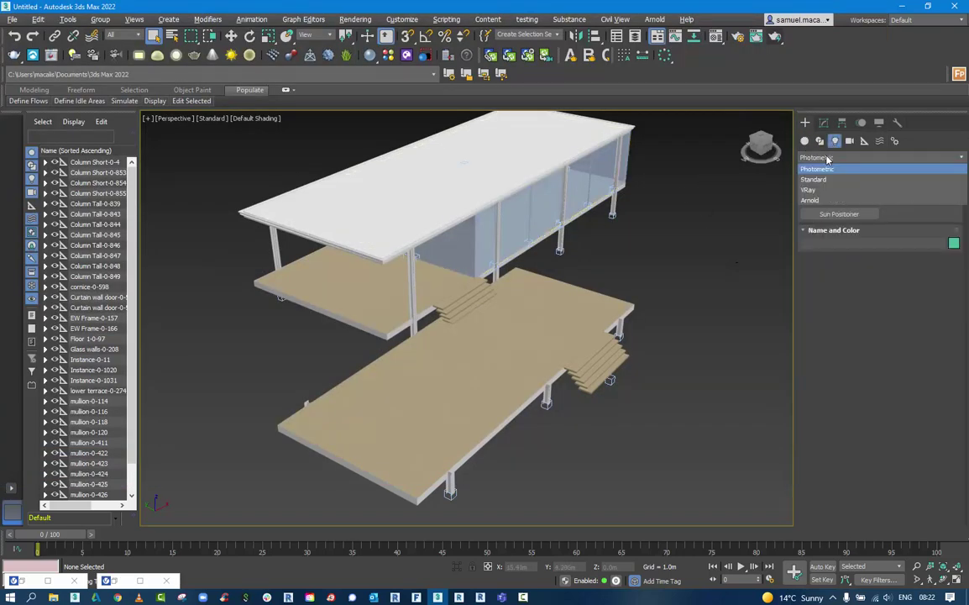
pyautogui.click(811, 192)
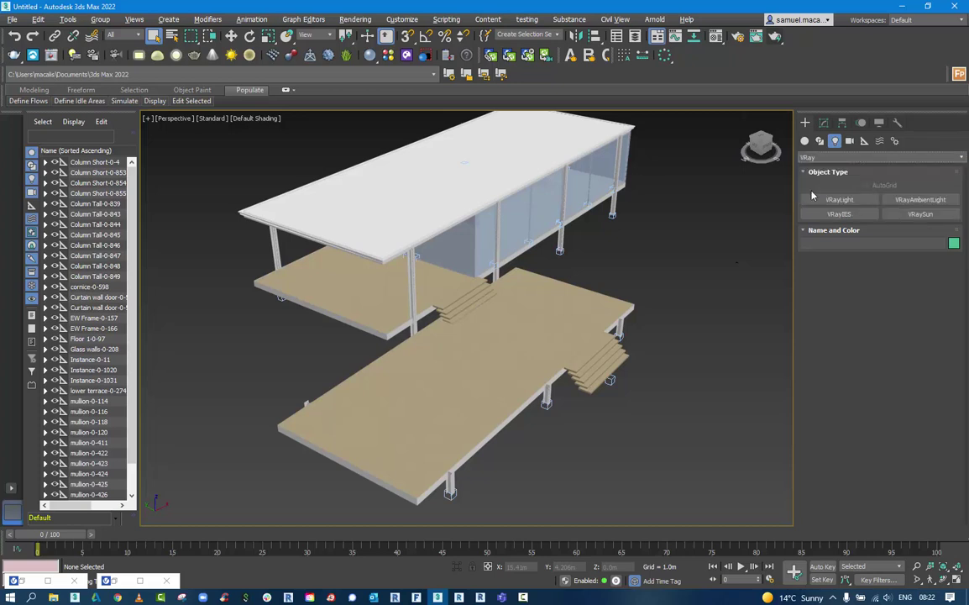
pyautogui.click(837, 200)
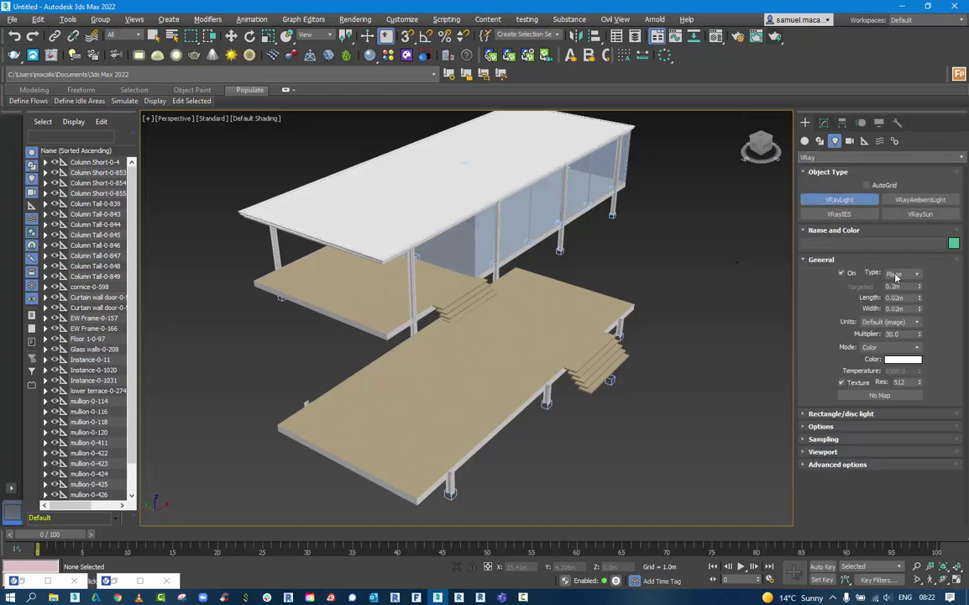
pyautogui.click(895, 274)
pyautogui.click(893, 291)
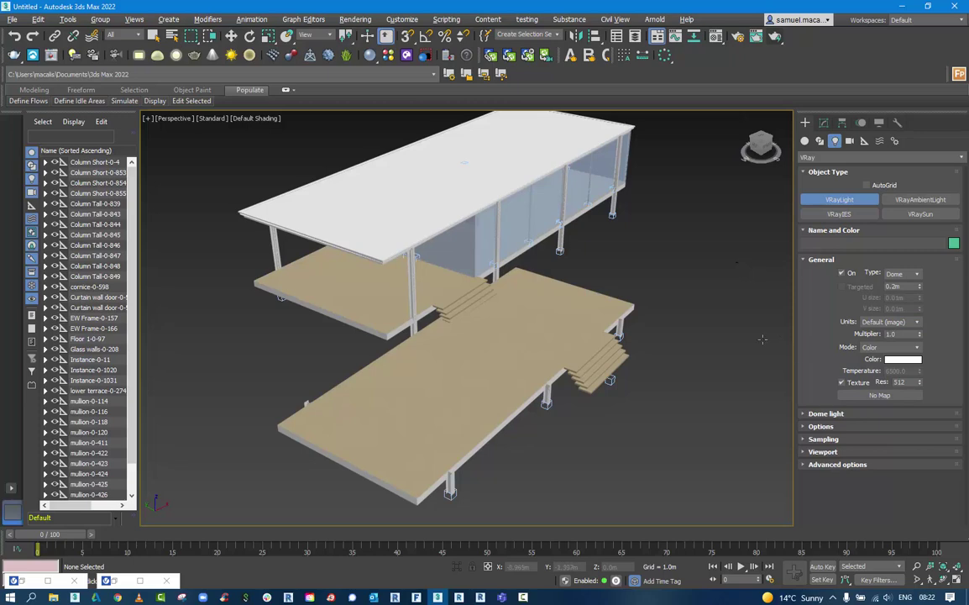
# Step: Review the light's dome, sampling, viewport and advanced settings, and place the dome light on the ground beside the house
pyautogui.click(805, 414)
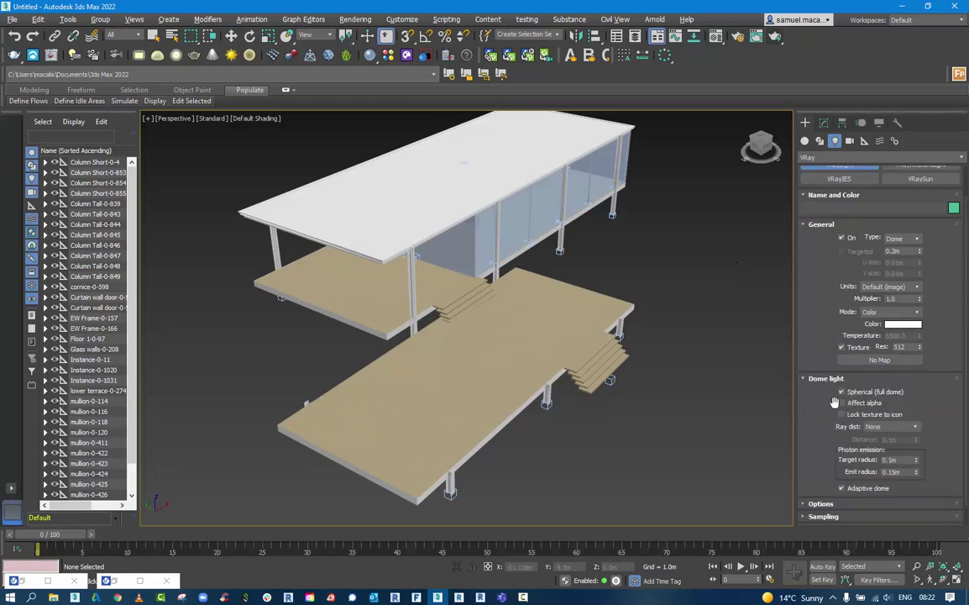
pyautogui.click(822, 517)
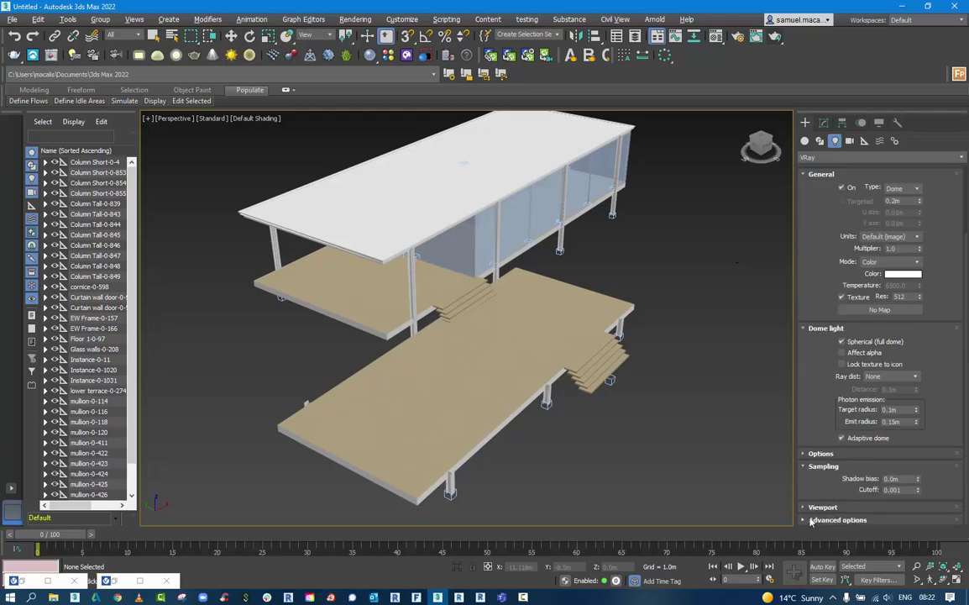
pyautogui.click(831, 506)
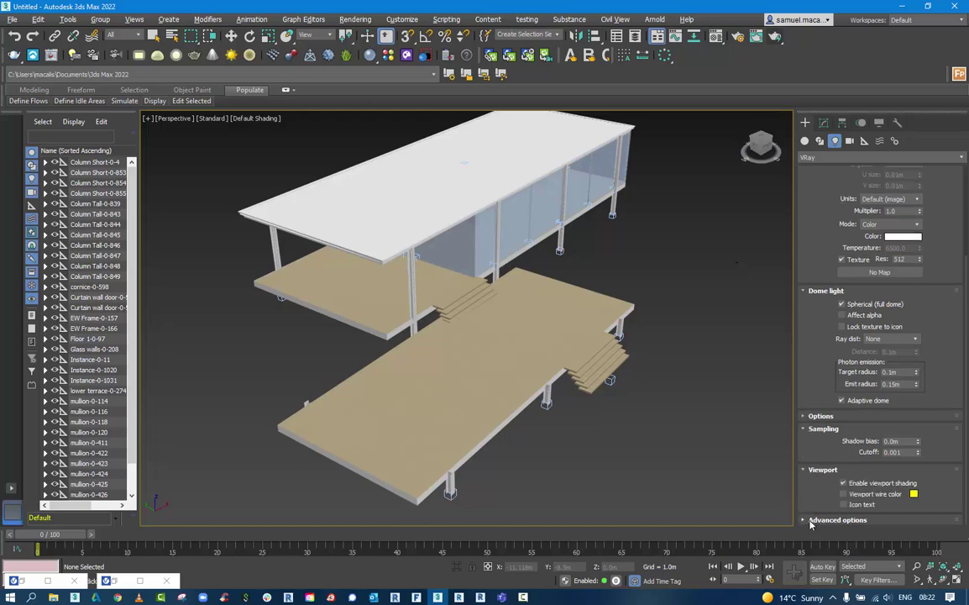
pyautogui.click(810, 522)
pyautogui.click(694, 276)
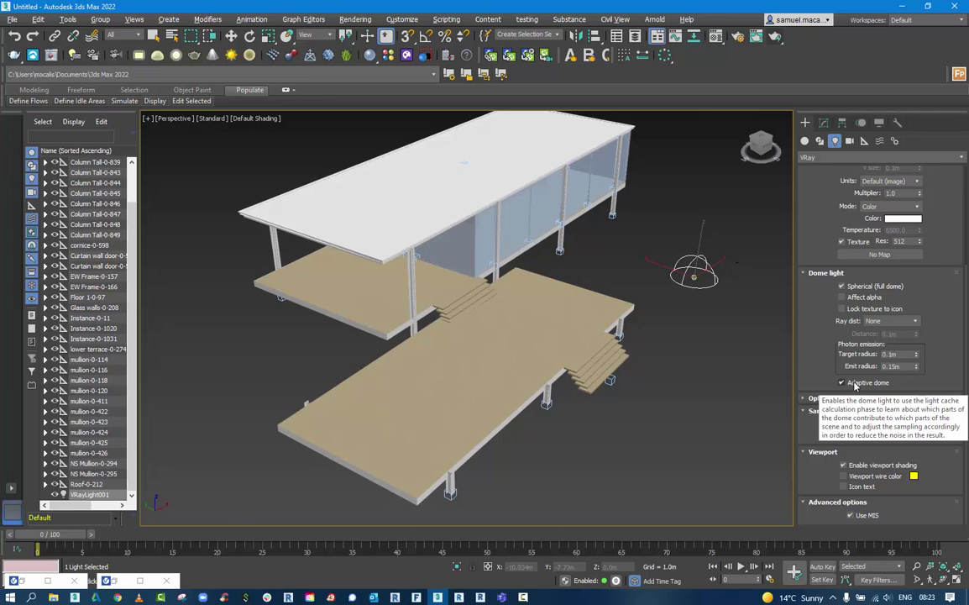
# Step: Reframe the house and run a test render with the dome light, then close the V-Ray Frame Buffer
pyautogui.moveTo(656, 271); pyautogui.dragTo(659, 288, button='middle')
pyautogui.click(775, 36)
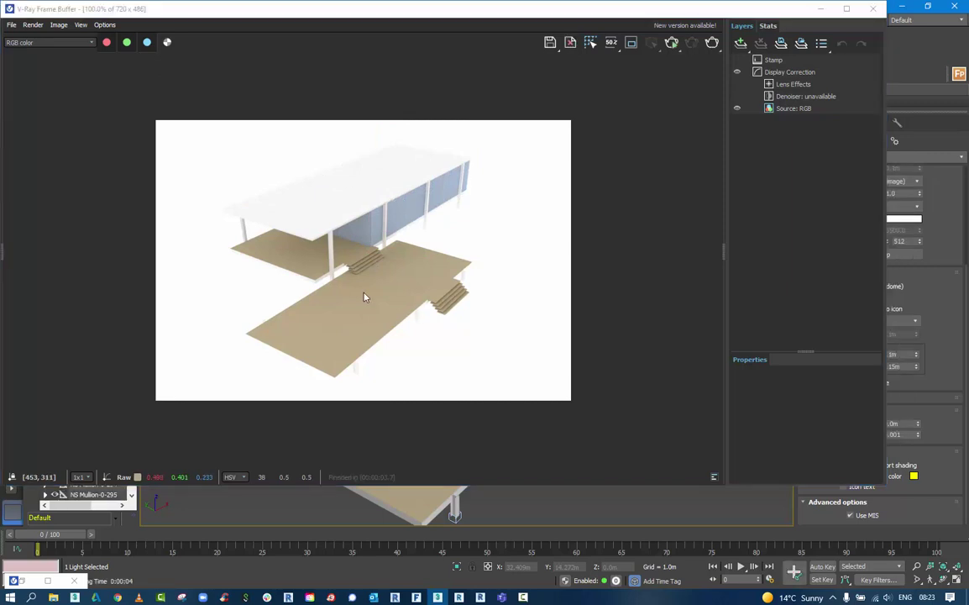
pyautogui.click(873, 10)
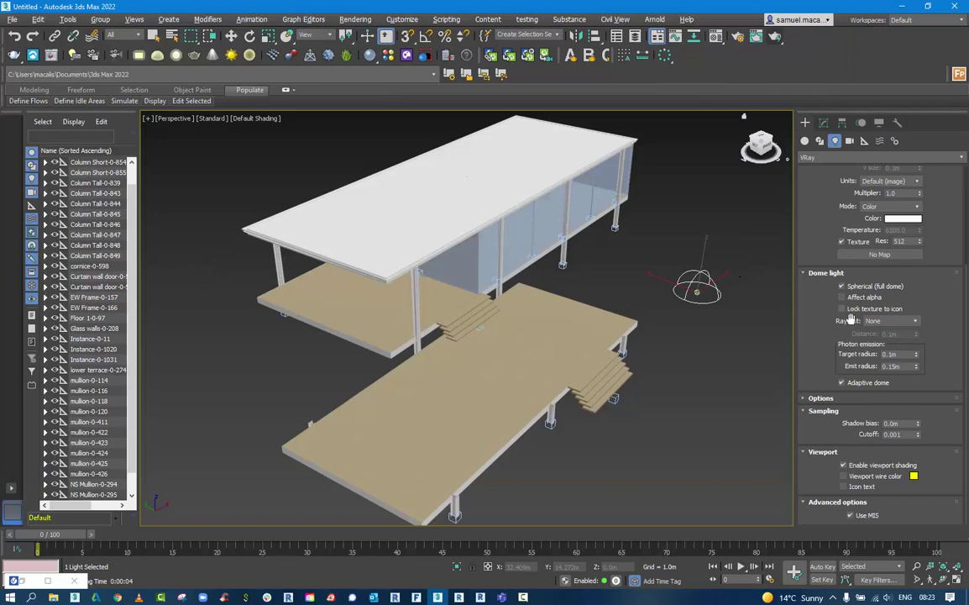
# Step: Try a dome light multiplier of 0.5 in a test render and close the frame buffer
pyautogui.scroll(5, 839, 335)
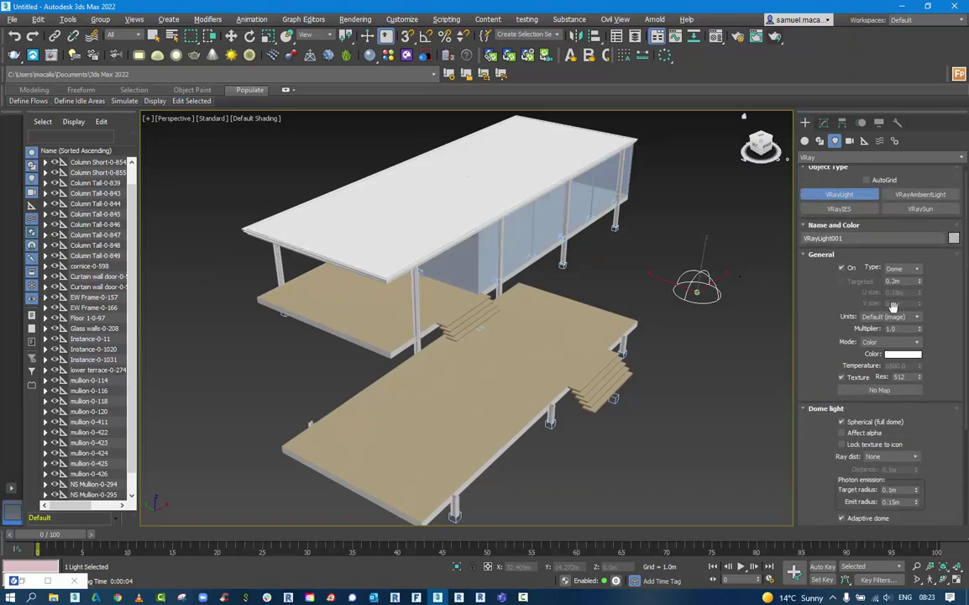
pyautogui.click(899, 329)
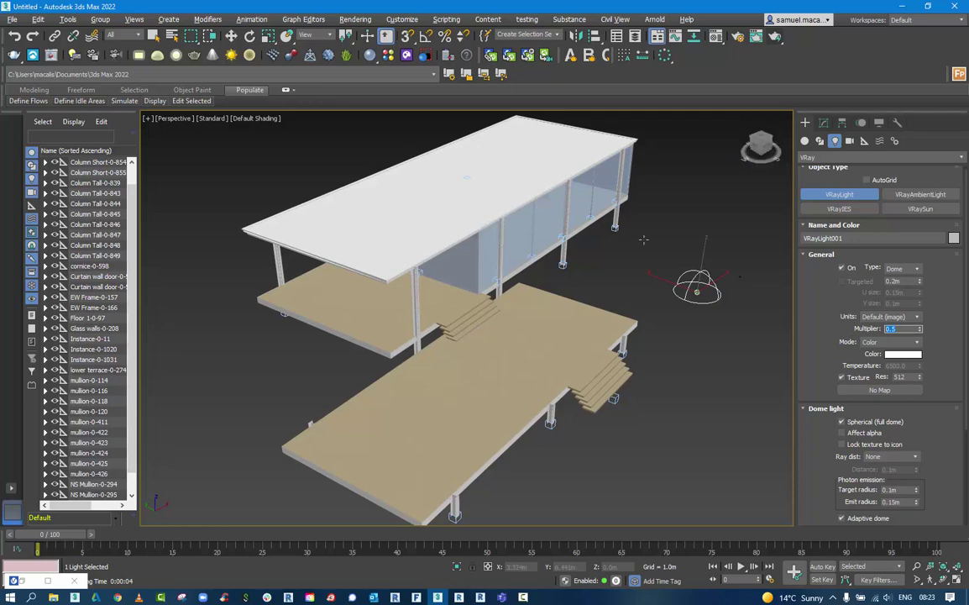
pyautogui.click(774, 37)
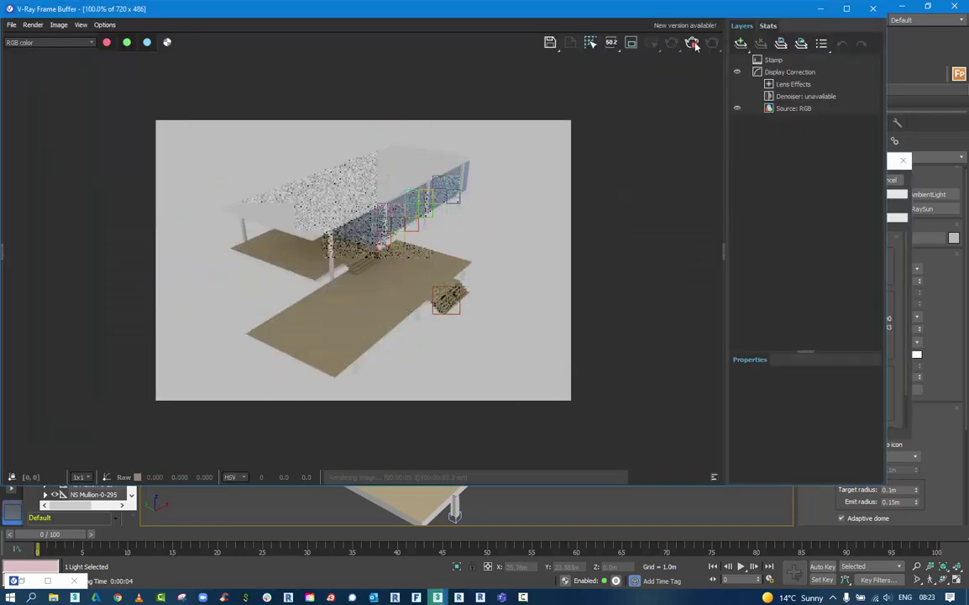
pyautogui.click(873, 8)
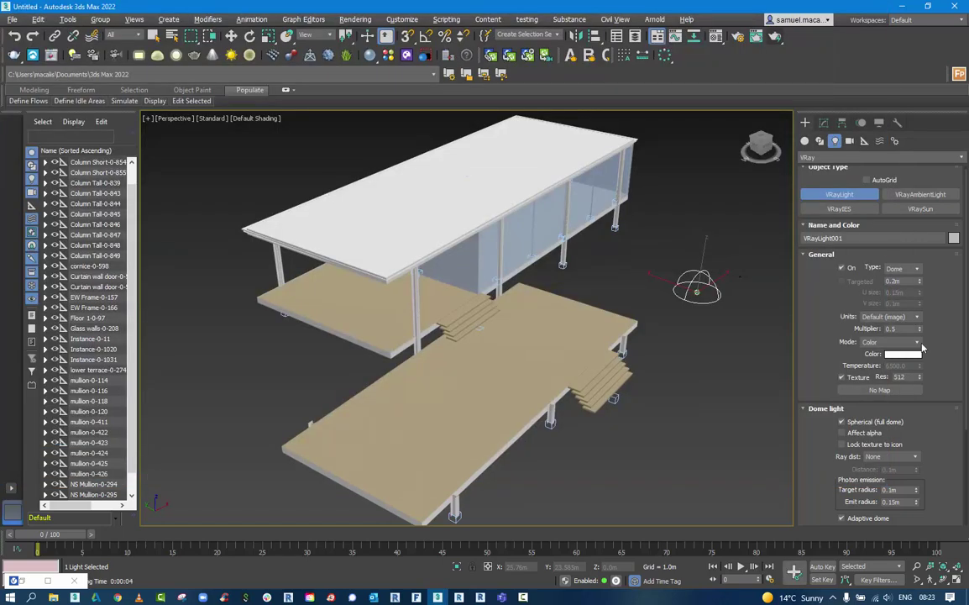
# Step: Set the dome light's multiplier to 1.0 and render the slightly orbited perspective of the house
pyautogui.doubleClick(906, 330)
pyautogui.press('Return')
pyautogui.keyDown('alt'); pyautogui.moveTo(675, 345); pyautogui.dragTo(676, 351, button='middle'); pyautogui.keyUp('alt')
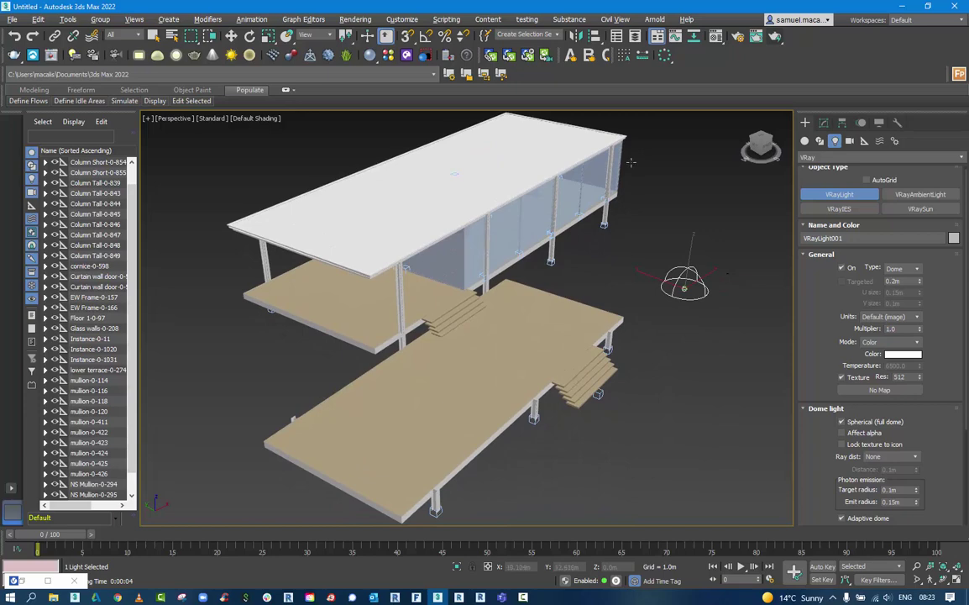
pyautogui.click(775, 39)
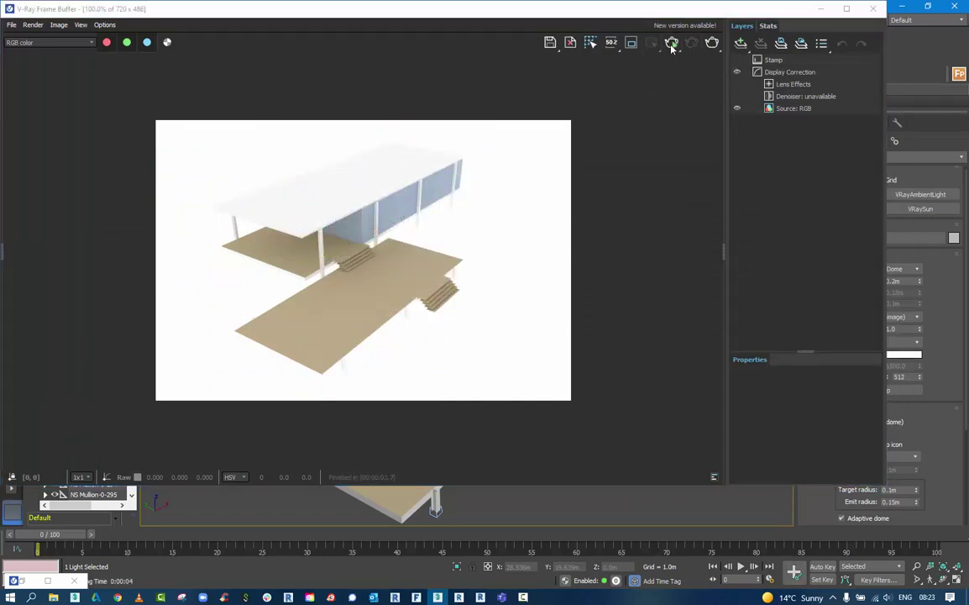
# Step: Start interactive rendering, place the frame buffer beside the viewport, and orbit the house to a lower angle
pyautogui.click(672, 45)
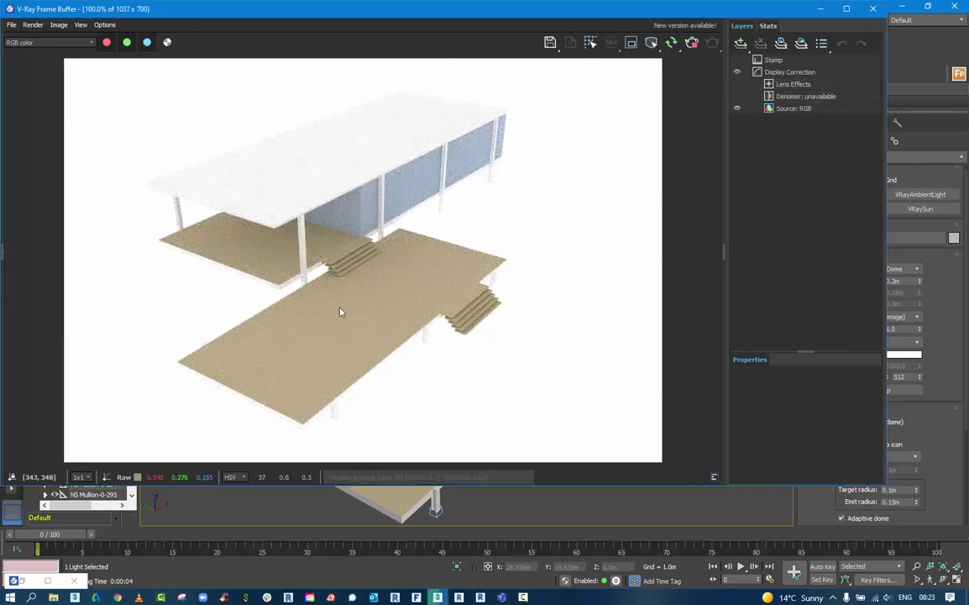
pyautogui.doubleClick(382, 10)
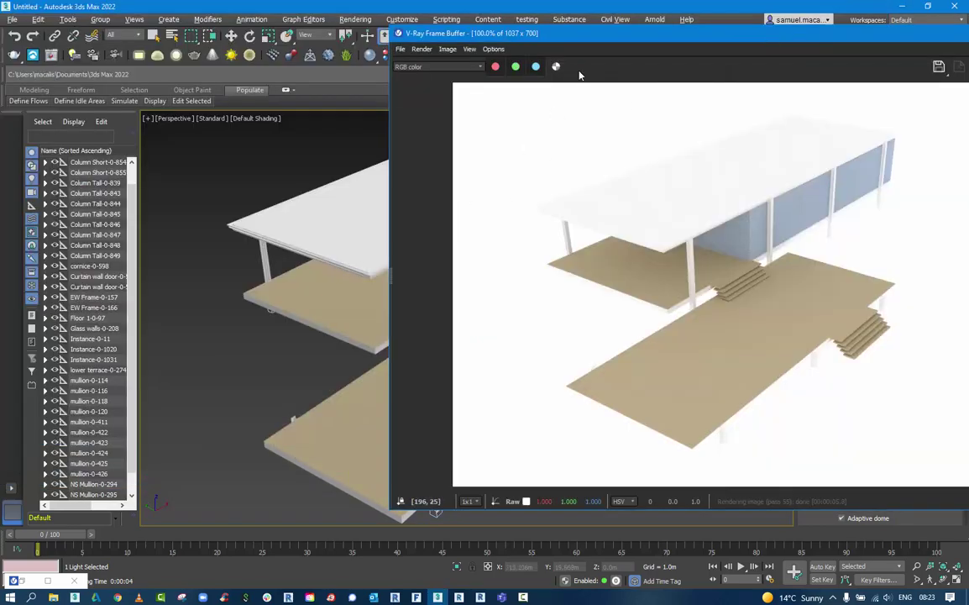
pyautogui.moveTo(527, 34); pyautogui.dragTo(613, 31)
pyautogui.moveTo(312, 325); pyautogui.dragTo(216, 328, button='middle')
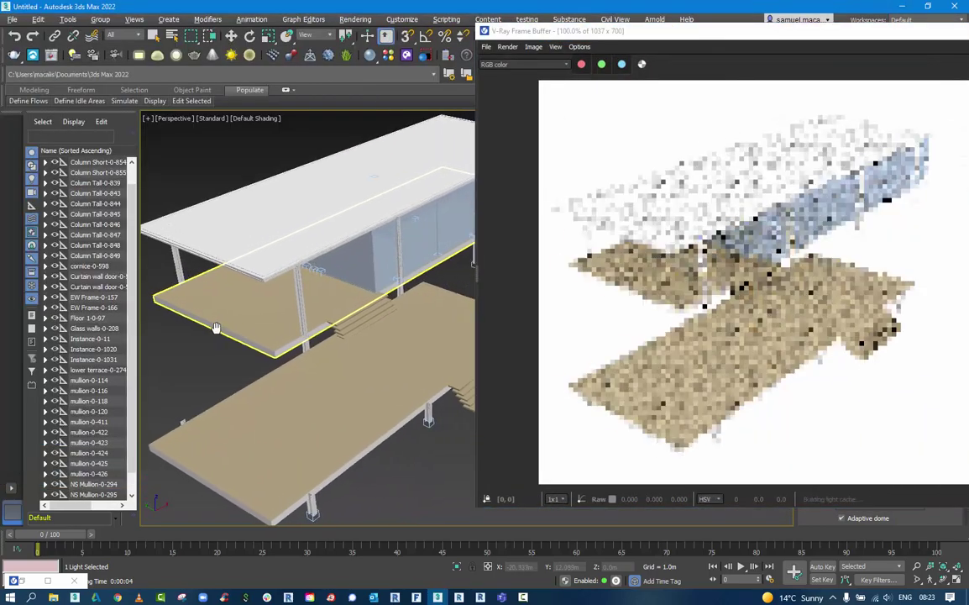
pyautogui.moveTo(289, 301); pyautogui.dragTo(304, 303, button='middle')
pyautogui.moveTo(290, 353)
pyautogui.keyDown('alt'); pyautogui.mouseDown(button='middle')
pyautogui.moveTo(277, 348)
pyautogui.moveTo(303, 339)
pyautogui.moveTo(294, 346)
pyautogui.mouseUp(button='middle'); pyautogui.keyUp('alt')
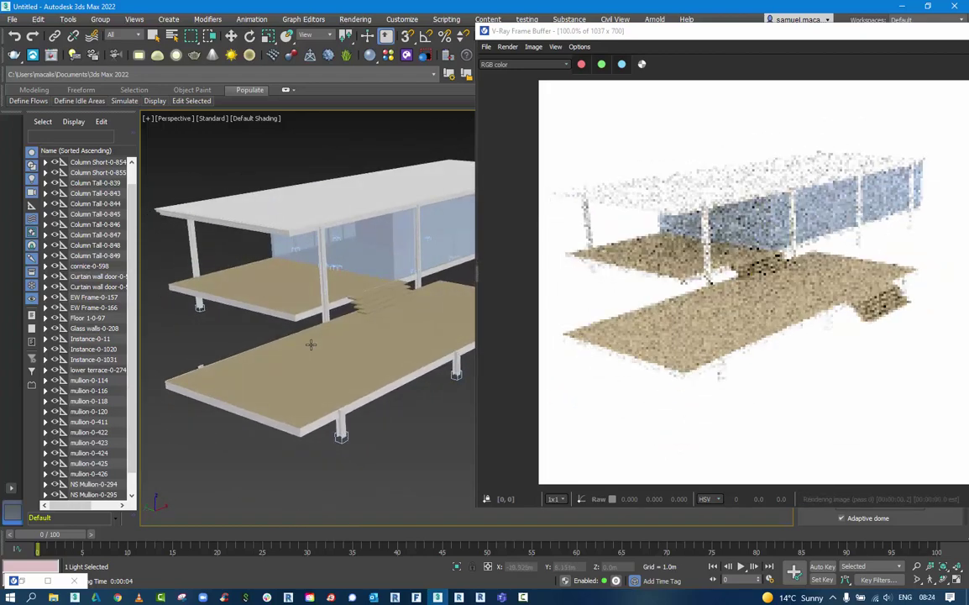
# Step: Restore the V-Ray Material Library Browser, place it beside the viewport, and find the wood planks in Wood & Laminate
pyautogui.click(56, 582)
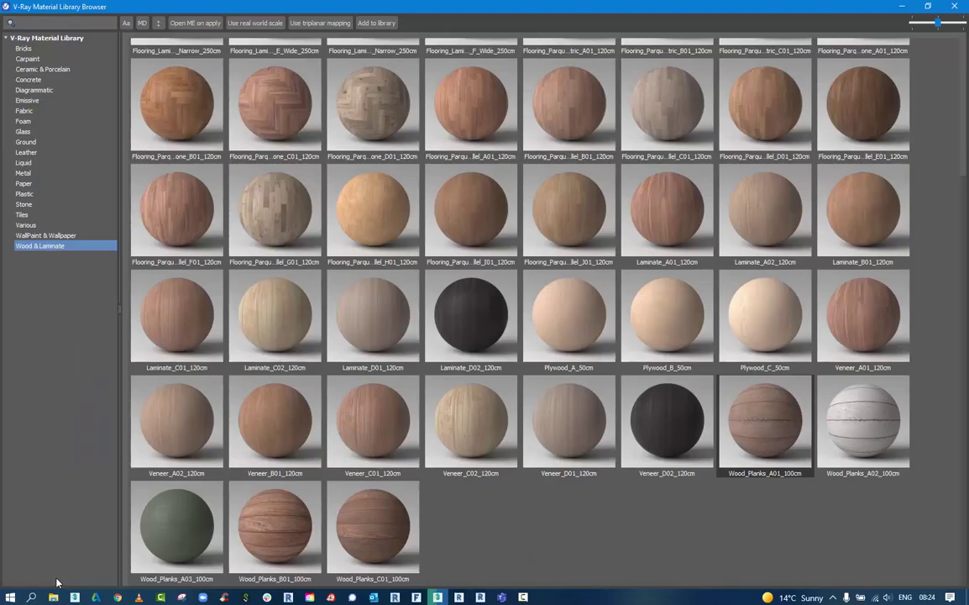
pyautogui.doubleClick(555, 6)
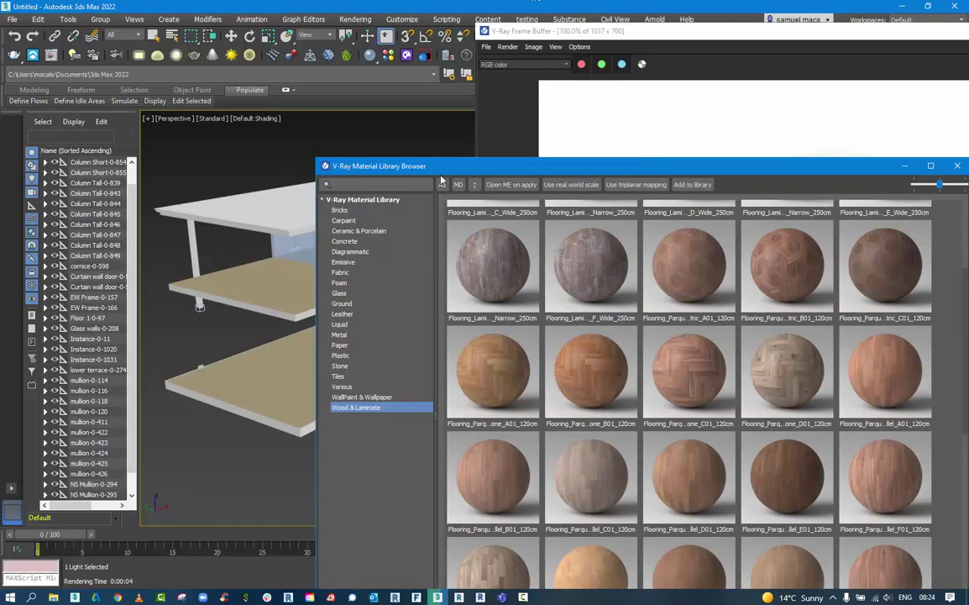
pyautogui.moveTo(407, 162); pyautogui.dragTo(567, 124)
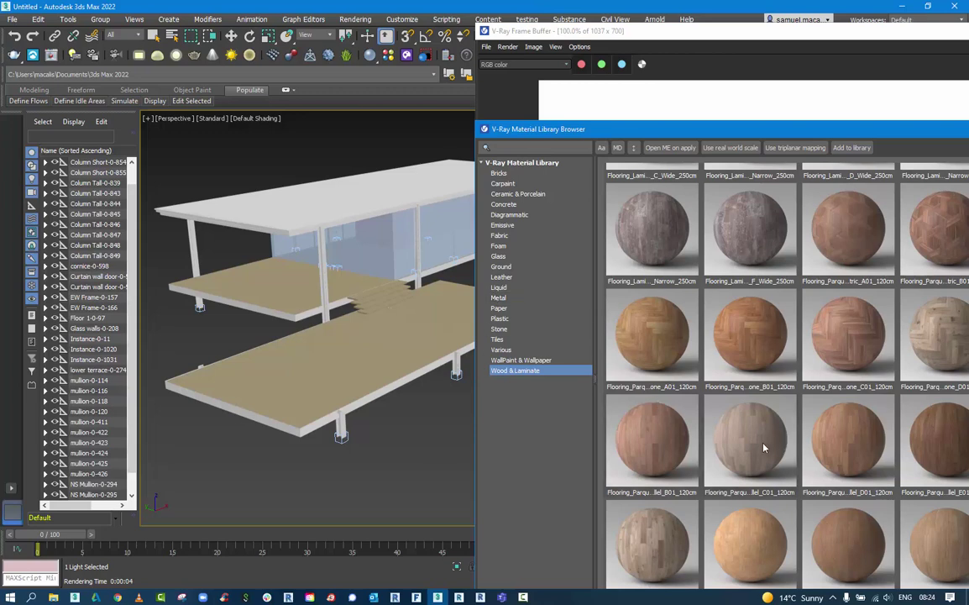
pyautogui.scroll(-10, 764, 447)
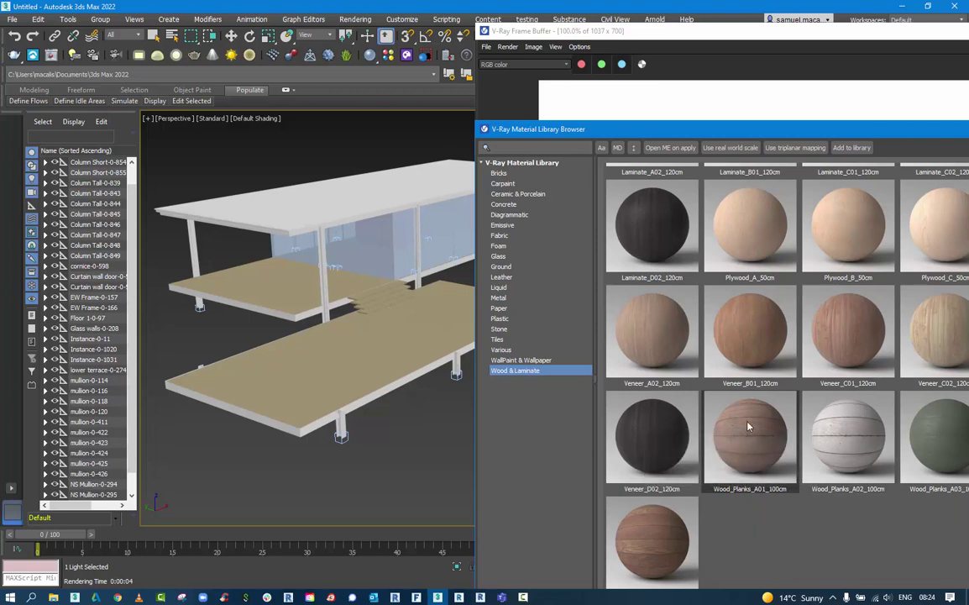
# Step: Apply the Wood_Planks_A01_100cm material to the top surfaces of the lower terrace and the main floor
pyautogui.moveTo(344, 347); pyautogui.dragTo(345, 344)
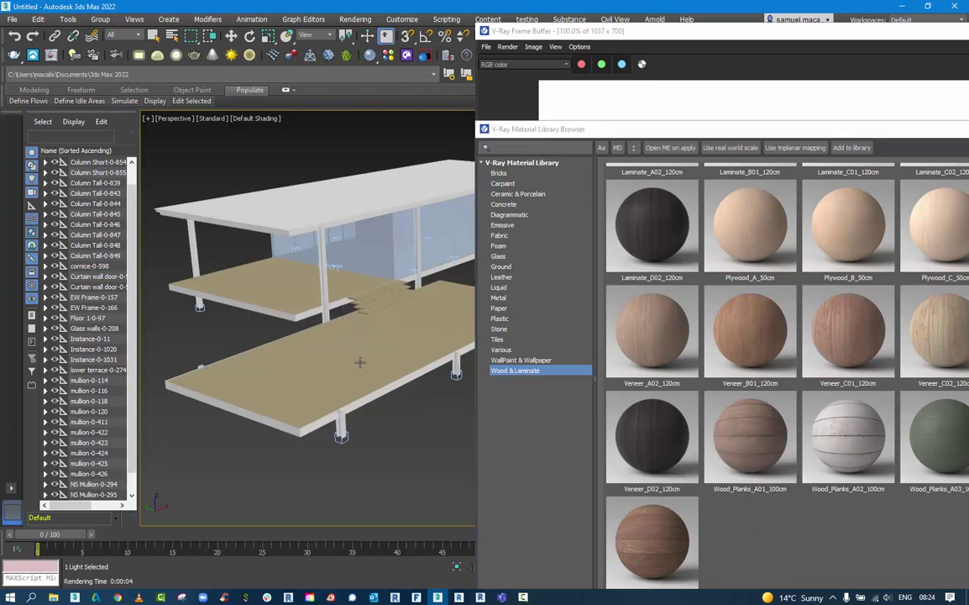
pyautogui.click(232, 36)
pyautogui.click(336, 364)
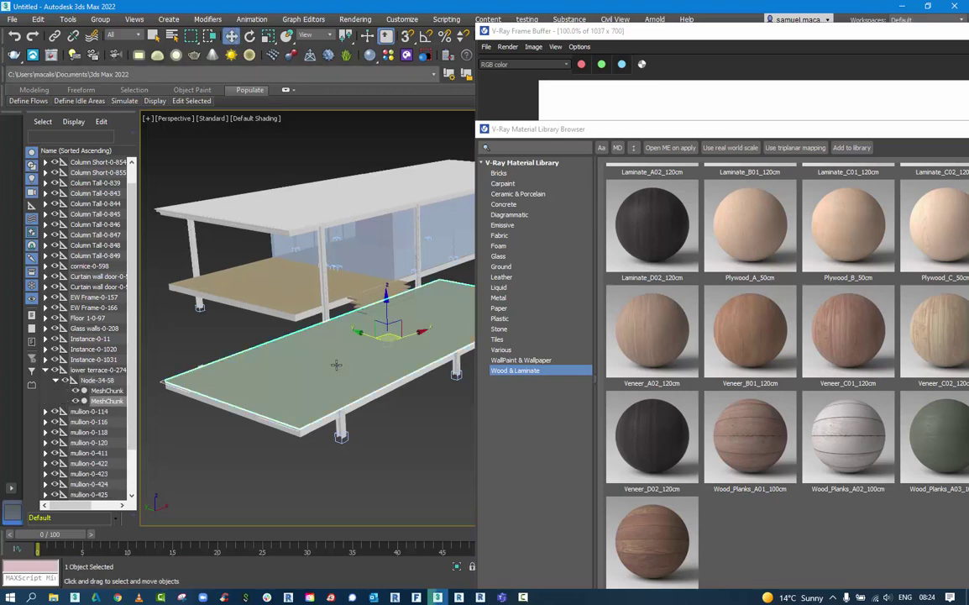
pyautogui.keyDown('ctrl'); pyautogui.click(286, 294); pyautogui.keyUp('ctrl')
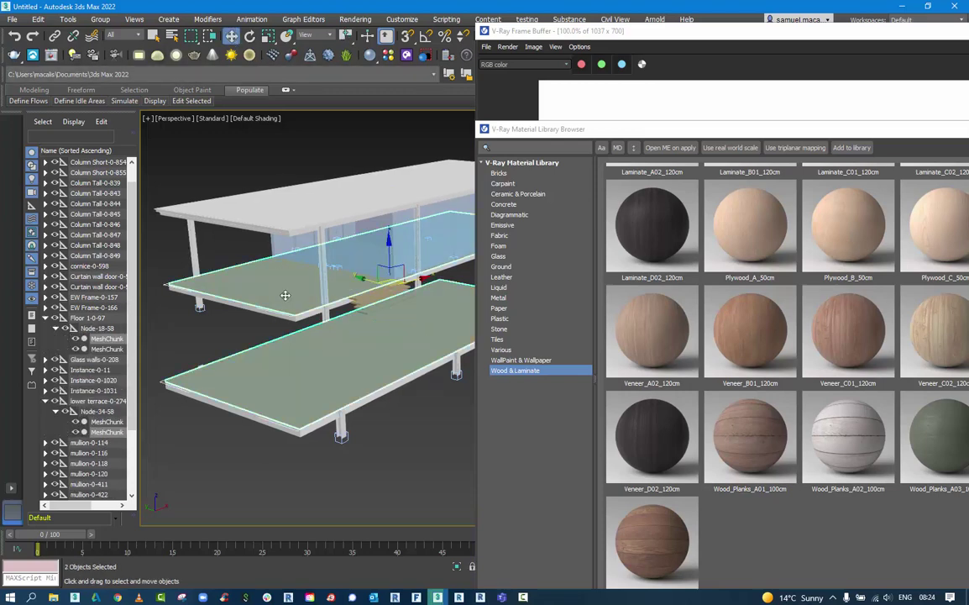
pyautogui.rightClick(762, 436)
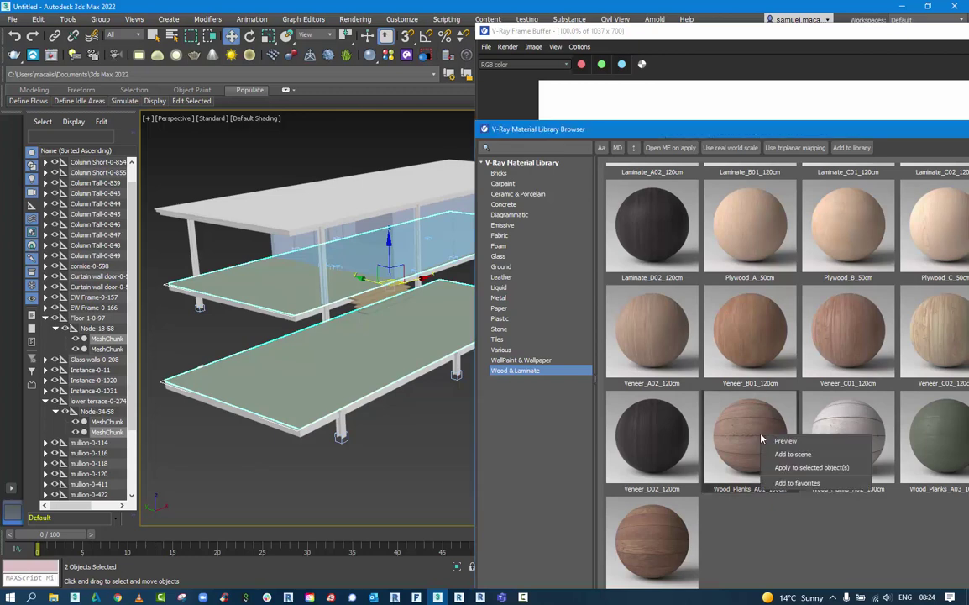
pyautogui.click(789, 468)
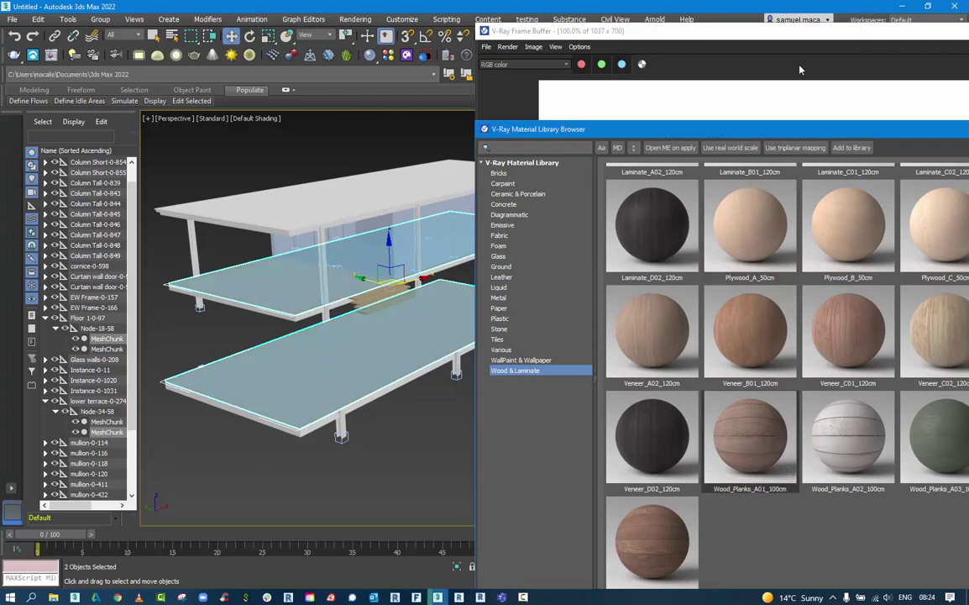
# Step: Bring the frame buffer to the front, examine the wood on the rendered floors up close, and reposition the window
pyautogui.click(799, 71)
pyautogui.moveTo(726, 30); pyautogui.dragTo(678, 30)
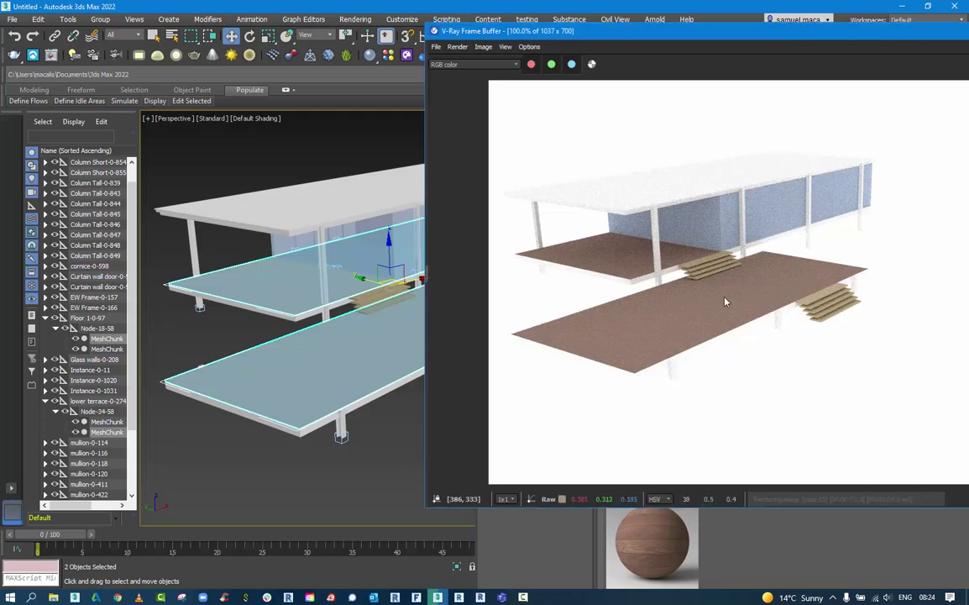
pyautogui.scroll(2, 647, 357)
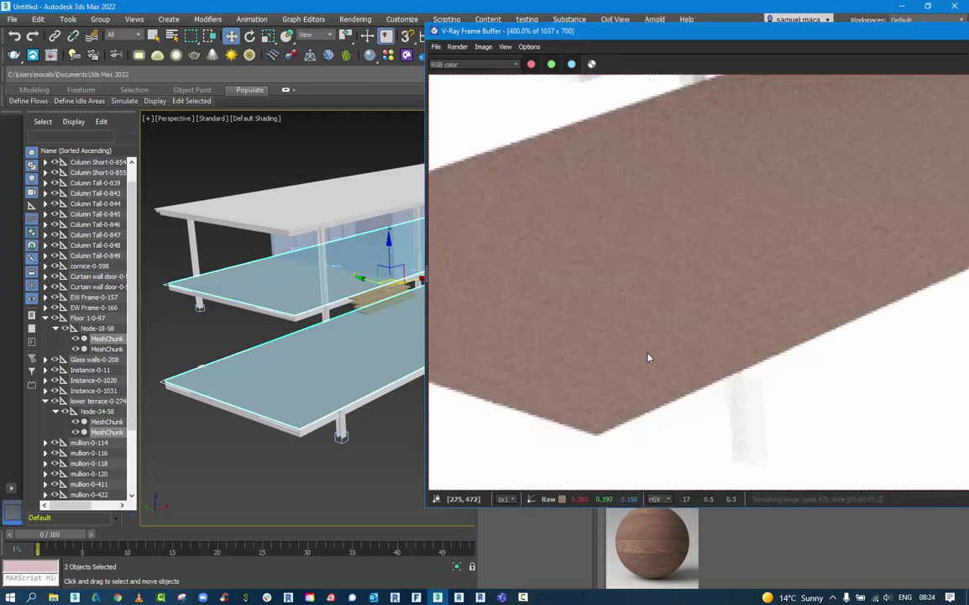
pyautogui.scroll(-3, 647, 358)
pyautogui.scroll(1, 645, 357)
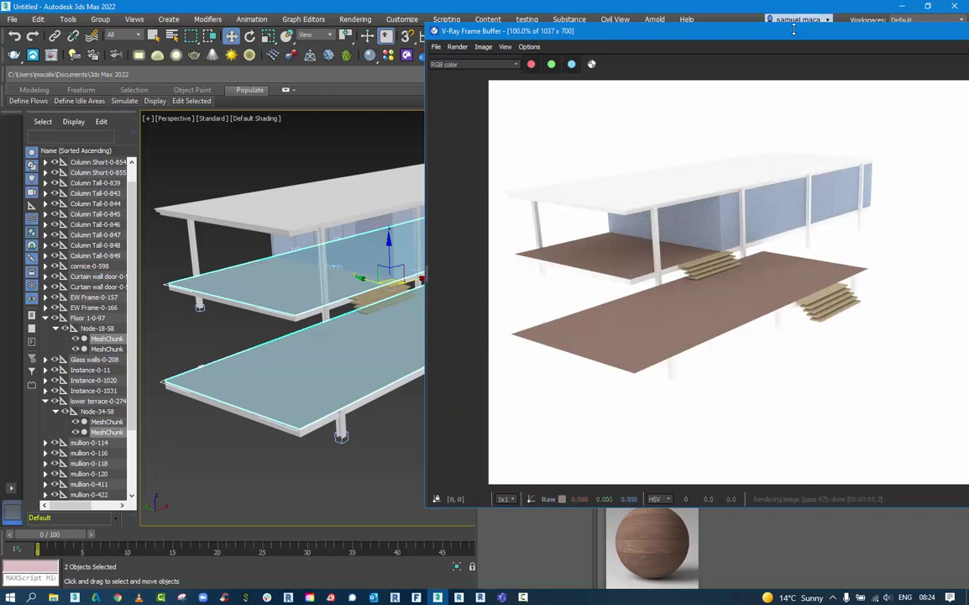
pyautogui.moveTo(793, 30); pyautogui.dragTo(493, 322)
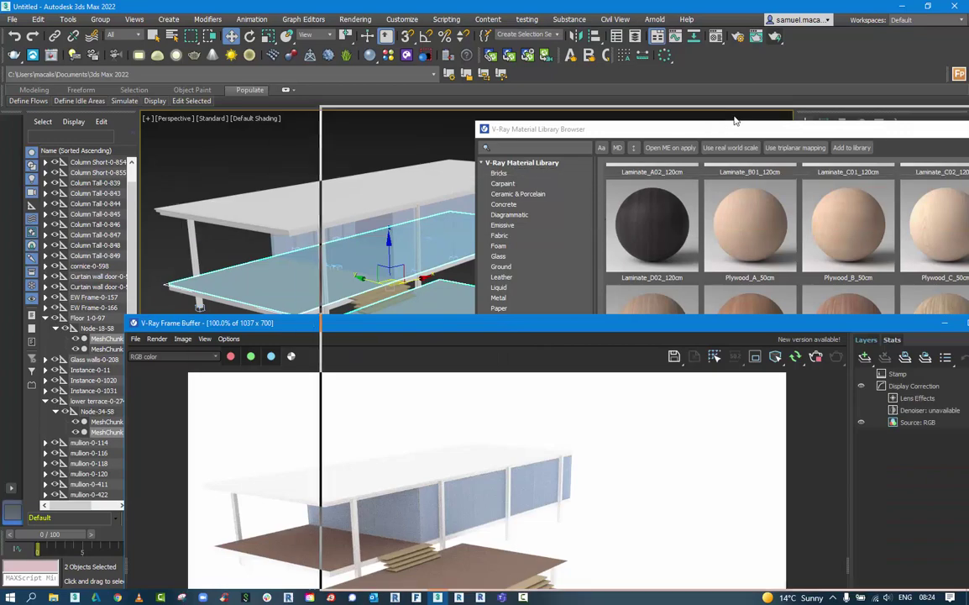
pyautogui.moveTo(735, 122); pyautogui.dragTo(709, 102)
# Step: Examine the plank texture on the terrace and around the steps from closer angles in the interactive render
pyautogui.moveTo(272, 461)
pyautogui.keyDown('alt'); pyautogui.mouseDown(button='middle')
pyautogui.moveTo(320, 443)
pyautogui.moveTo(247, 449)
pyautogui.moveTo(266, 447)
pyautogui.mouseUp(button='middle'); pyautogui.keyUp('alt')
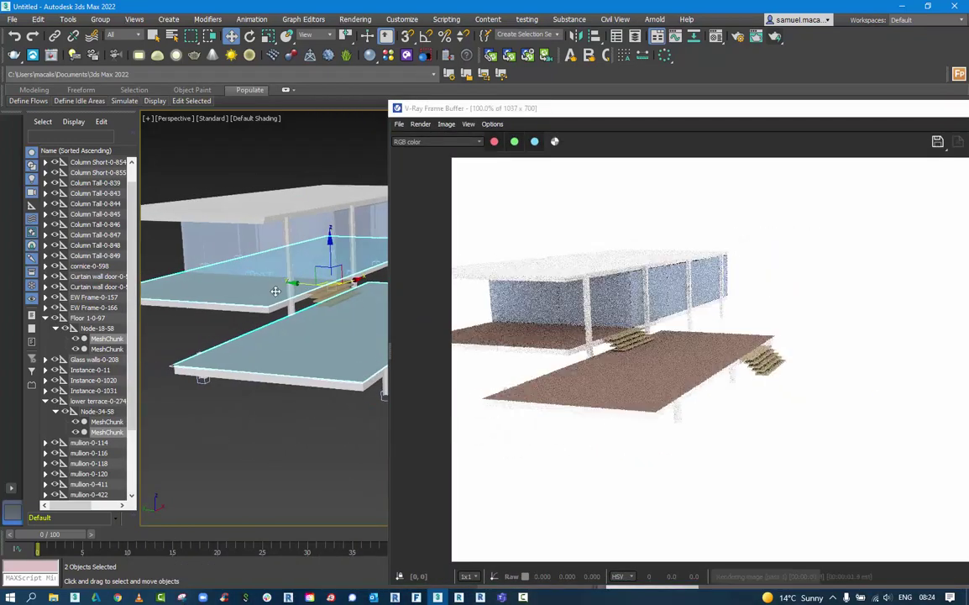
pyautogui.scroll(5, 268, 264)
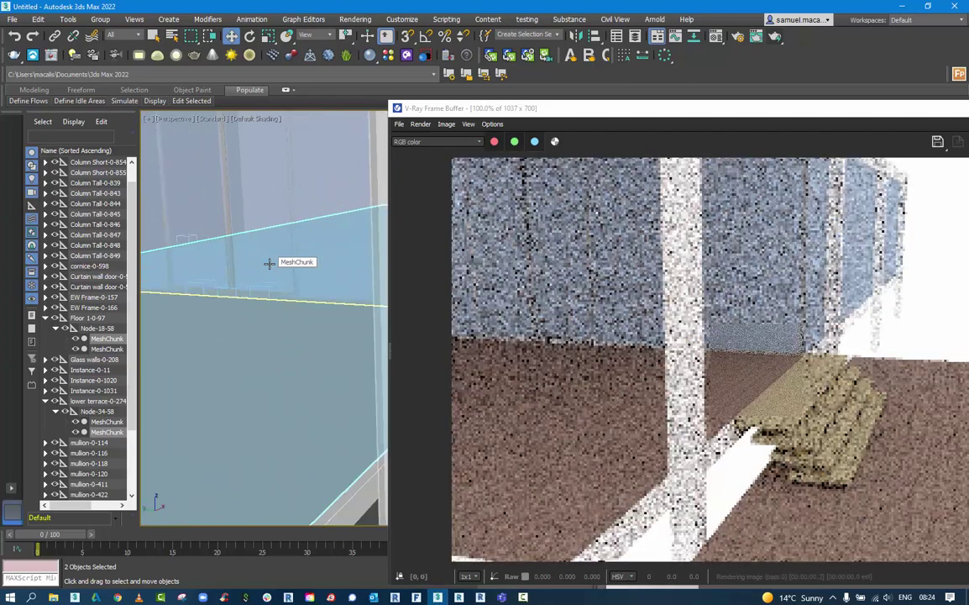
pyautogui.keyDown('alt'); pyautogui.moveTo(271, 264); pyautogui.dragTo(290, 271, button='middle'); pyautogui.keyUp('alt')
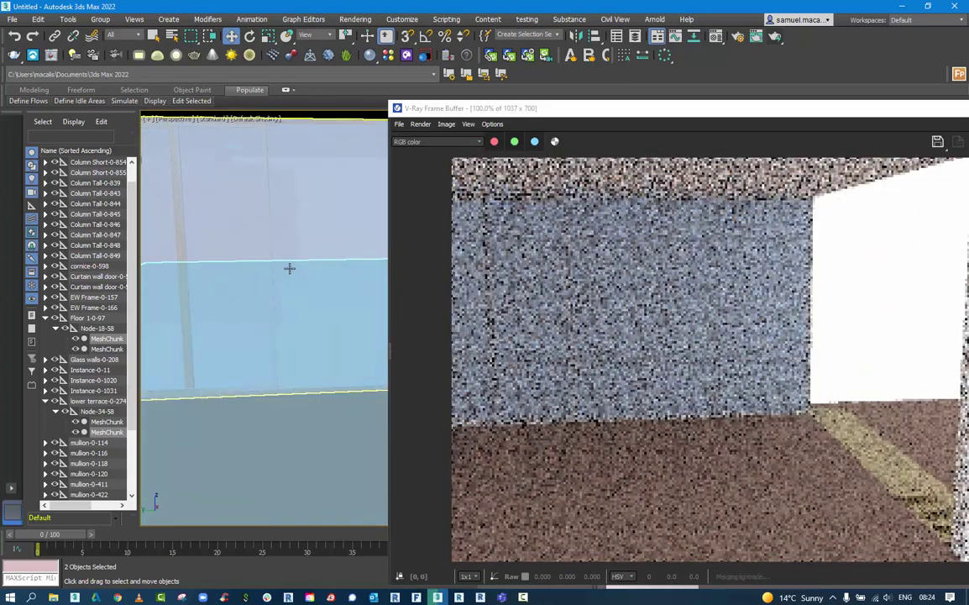
pyautogui.scroll(3, 289, 268)
pyautogui.scroll(-10, 289, 269)
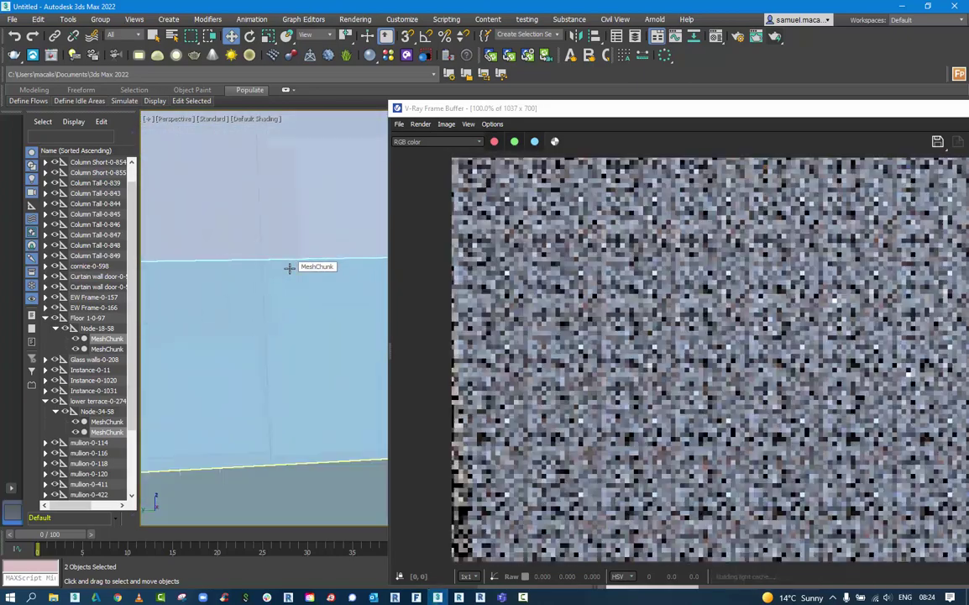
pyautogui.scroll(10, 271, 279)
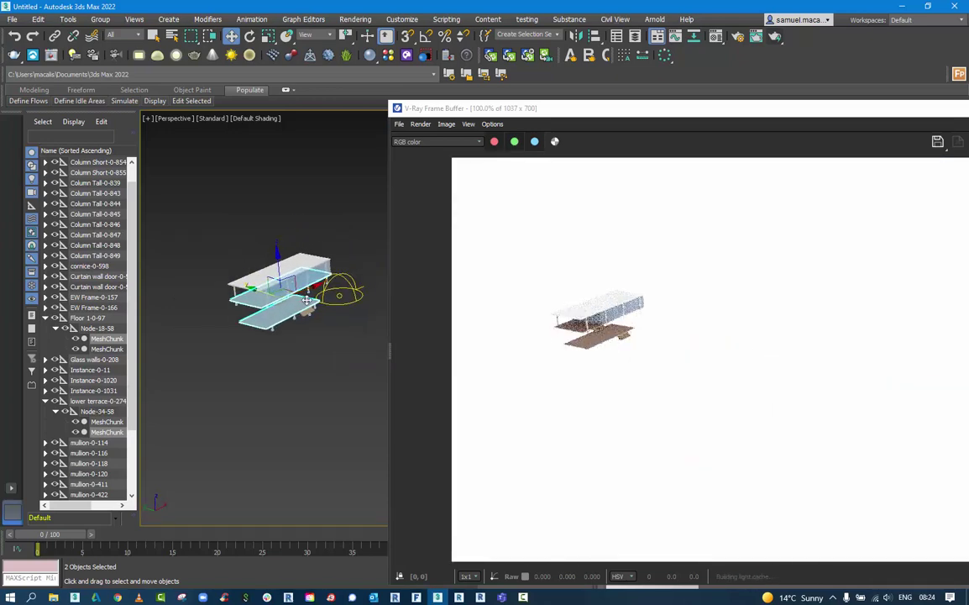
pyautogui.moveTo(320, 304); pyautogui.dragTo(322, 305, button='middle')
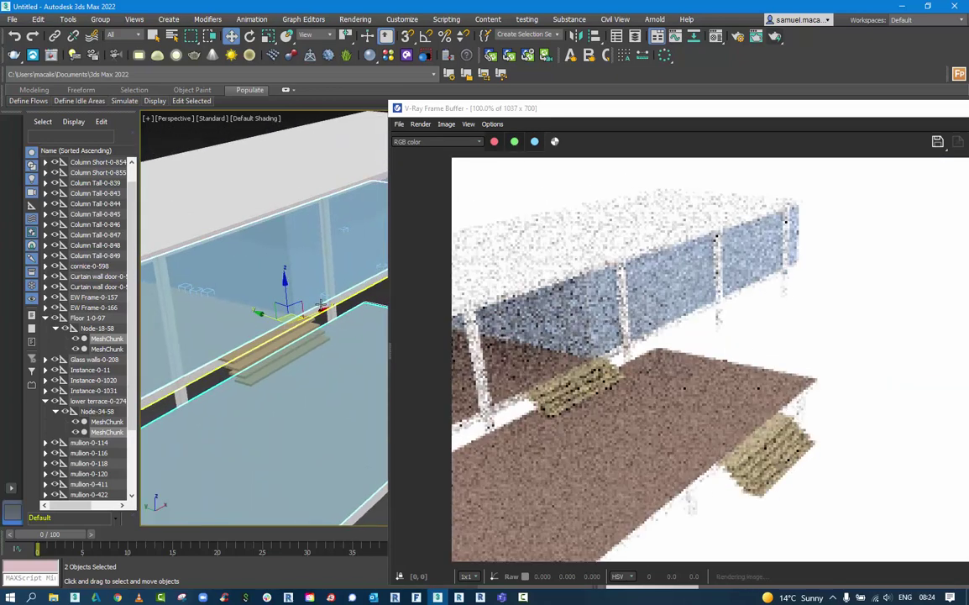
pyautogui.moveTo(606, 114); pyautogui.dragTo(613, 51)
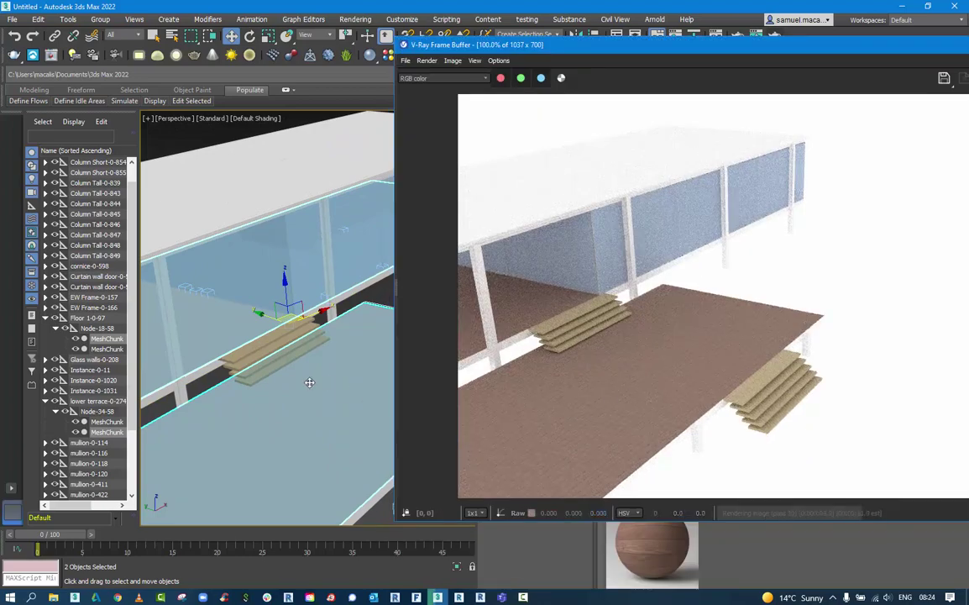
pyautogui.keyDown('alt'); pyautogui.moveTo(340, 375); pyautogui.dragTo(328, 378, button='middle'); pyautogui.keyUp('alt')
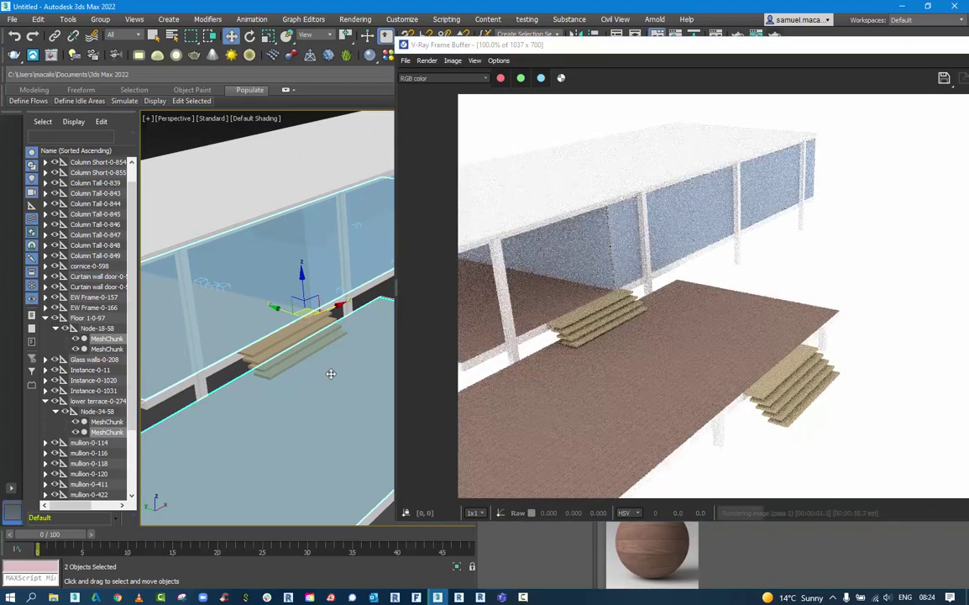
pyautogui.scroll(3, 331, 372)
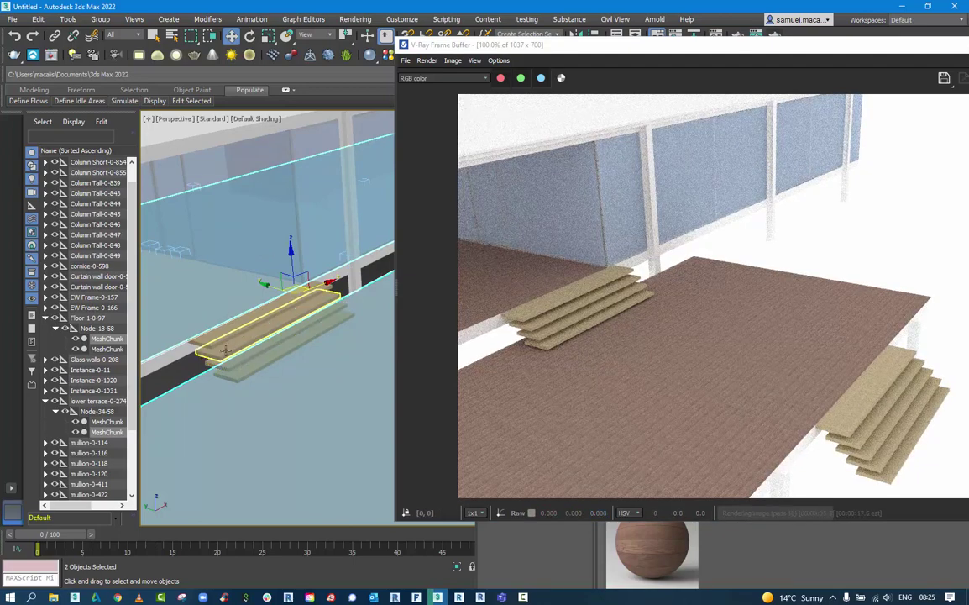
pyautogui.keyDown('alt'); pyautogui.moveTo(225, 349); pyautogui.dragTo(290, 340, button='middle'); pyautogui.keyUp('alt')
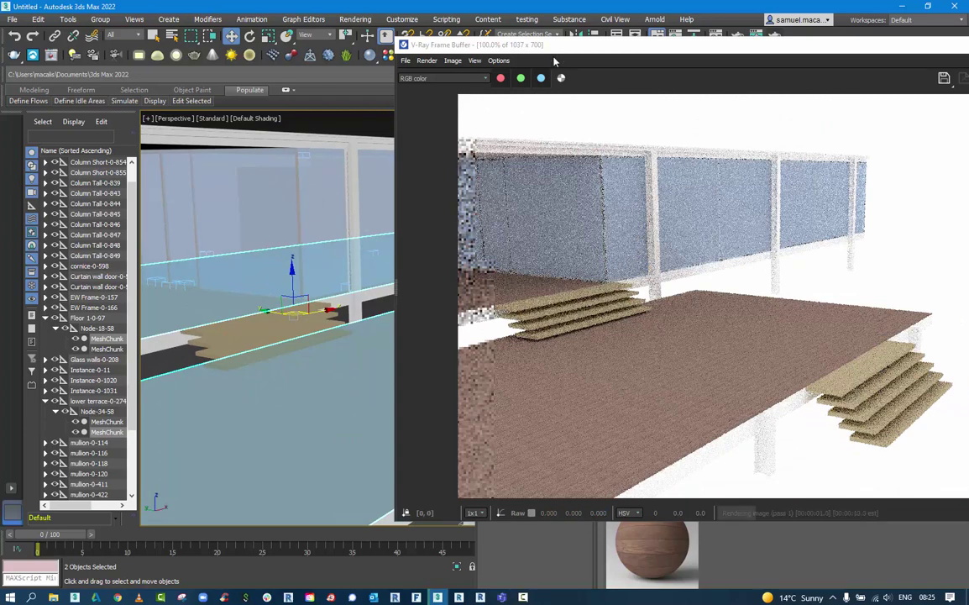
# Step: Open the Chaos Cosmos browser and arrange it side by side with the V-Ray Frame Buffer
pyautogui.moveTo(510, 44); pyautogui.dragTo(427, 52)
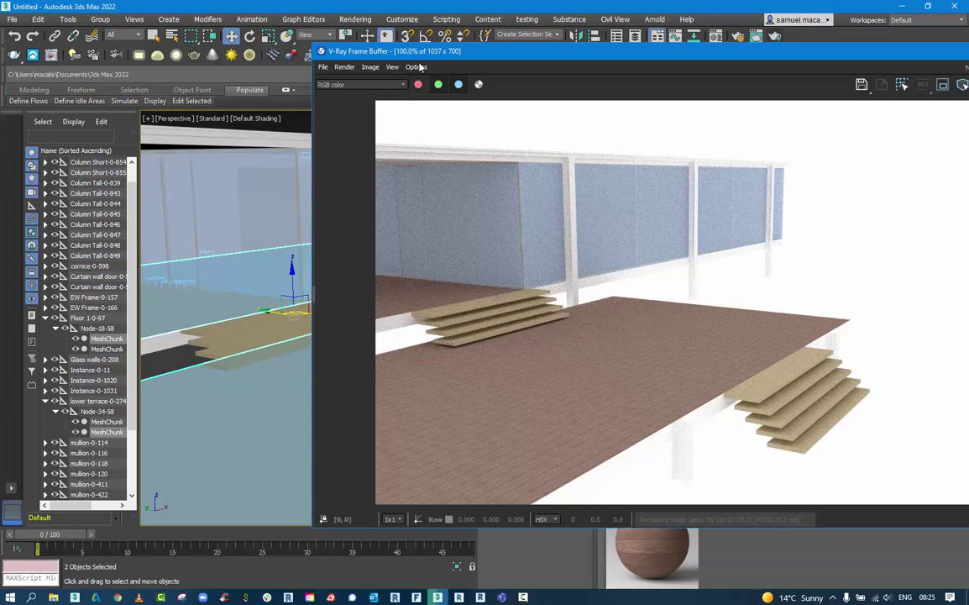
pyautogui.moveTo(425, 54); pyautogui.dragTo(503, 124)
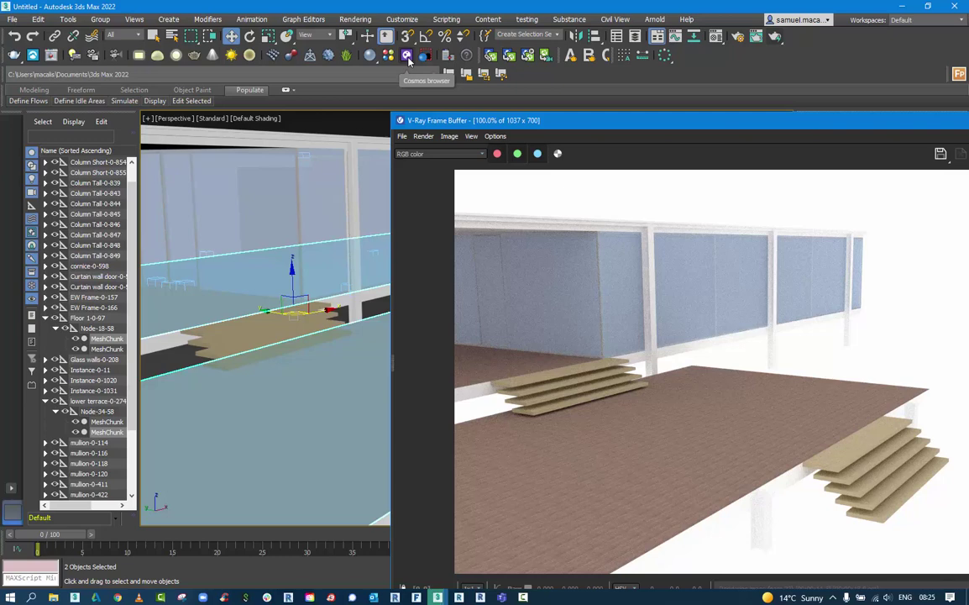
pyautogui.click(409, 56)
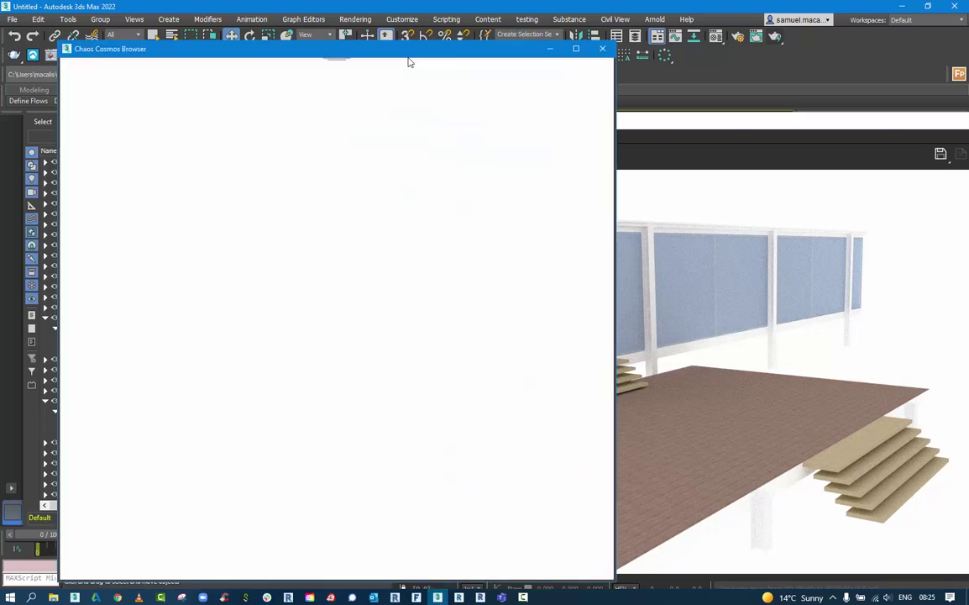
pyautogui.click(663, 125)
pyautogui.moveTo(618, 126); pyautogui.dragTo(822, 97)
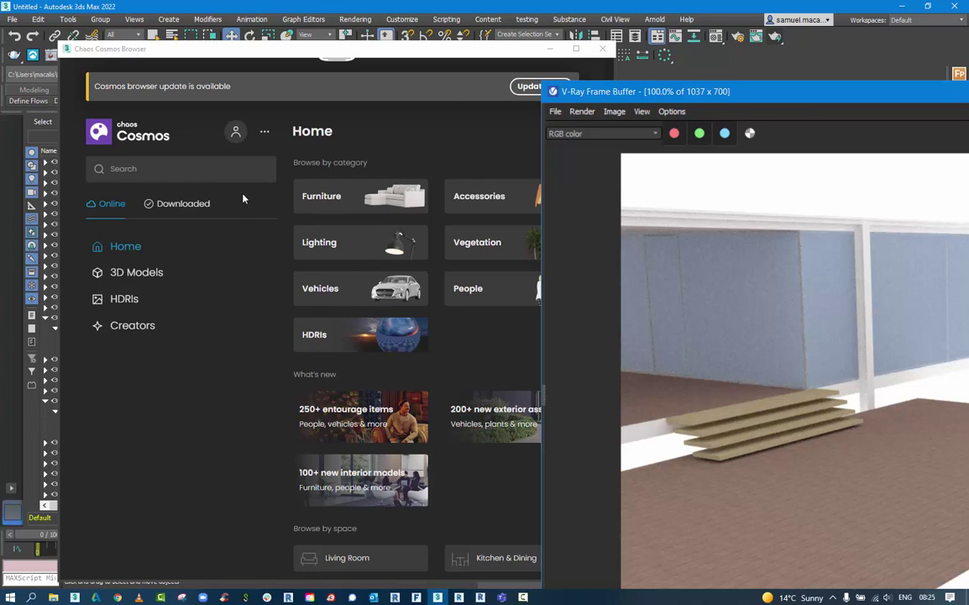
pyautogui.moveTo(395, 57); pyautogui.dragTo(311, 42)
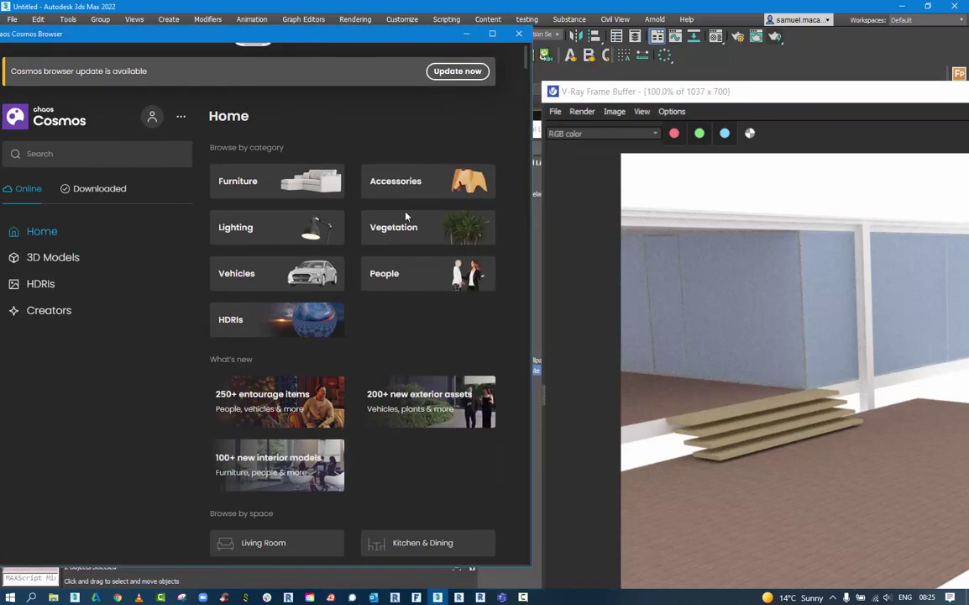
# Step: Import the crouching woman with standing child, cfam0312hd2o01p01s, from the downloaded People models in Chaos Cosmos
pyautogui.click(404, 286)
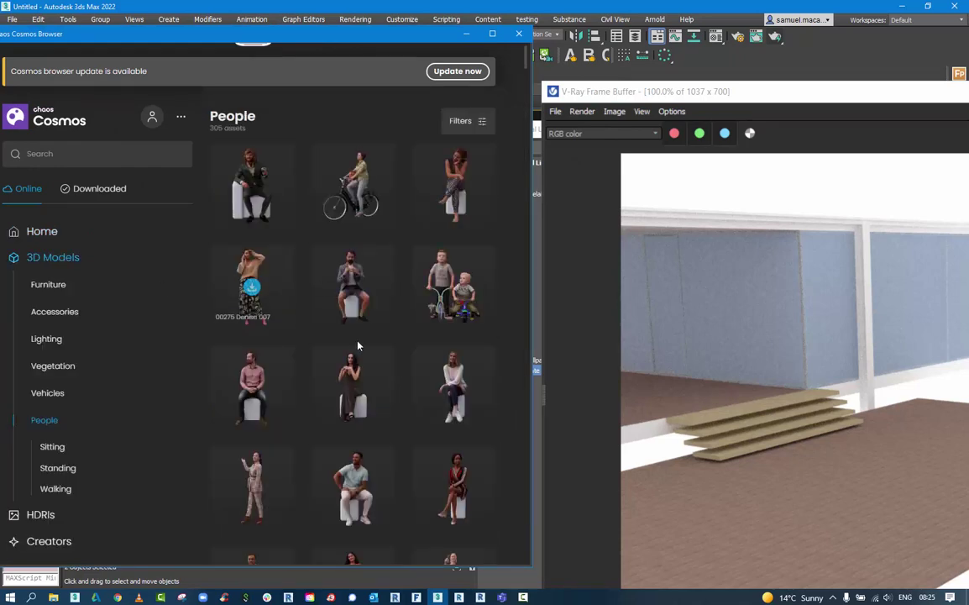
pyautogui.moveTo(336, 290)
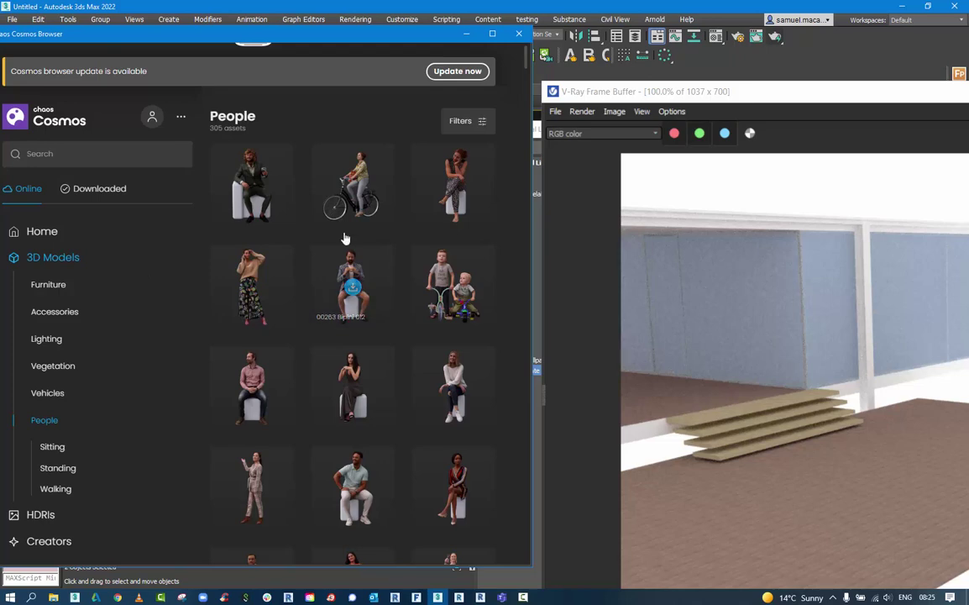
pyautogui.moveTo(404, 38); pyautogui.dragTo(431, 16)
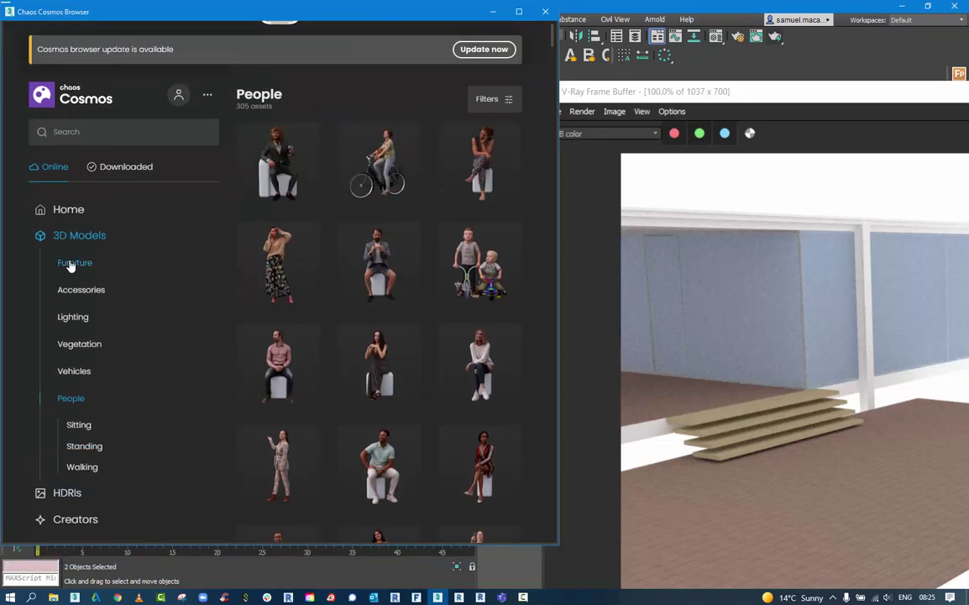
pyautogui.click(122, 168)
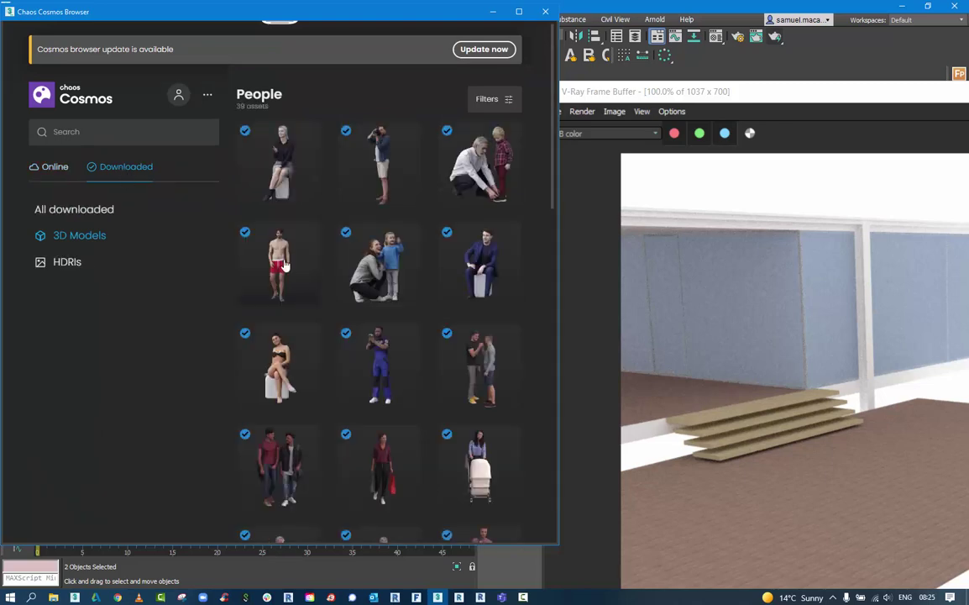
pyautogui.click(388, 267)
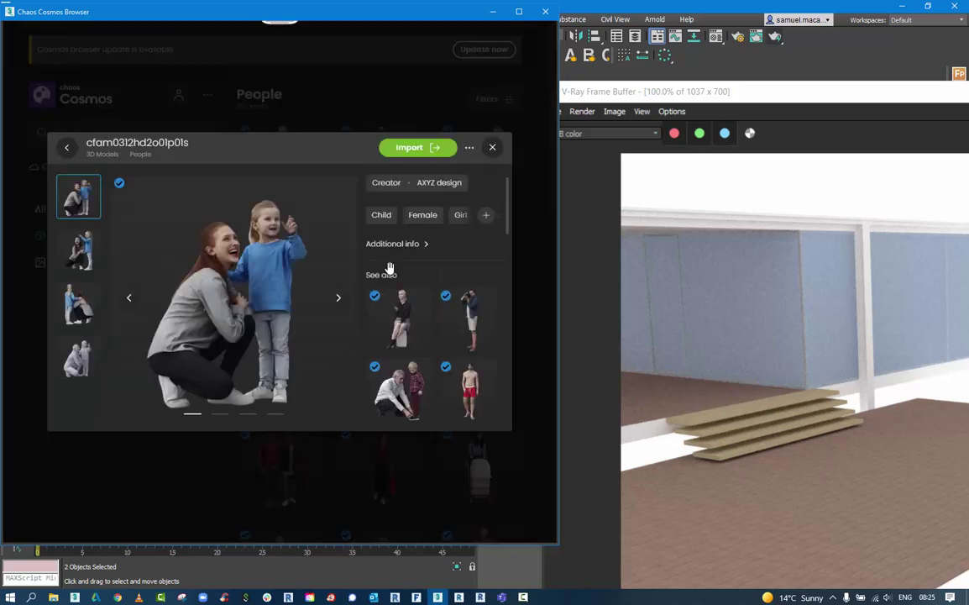
pyautogui.click(406, 148)
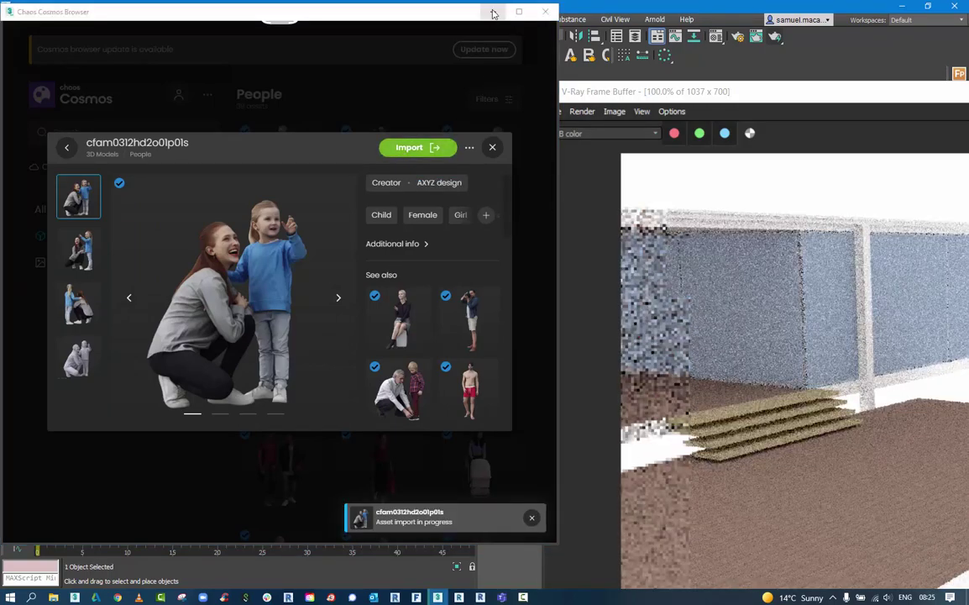
# Step: Move the imported woman-and-child model from beside the dome light onto the floor of the lower terrace
pyautogui.scroll(-5, 370, 351)
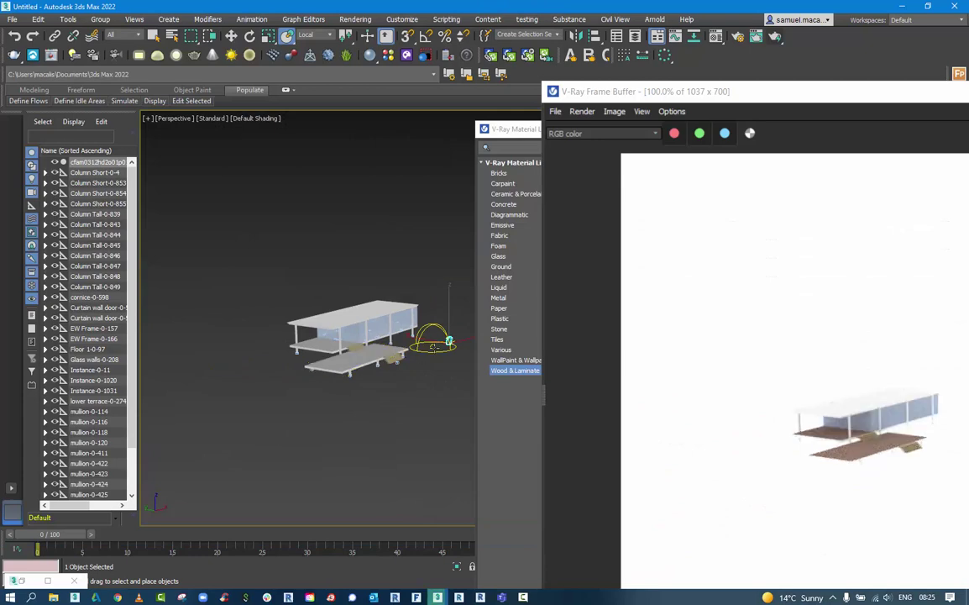
pyautogui.click(231, 35)
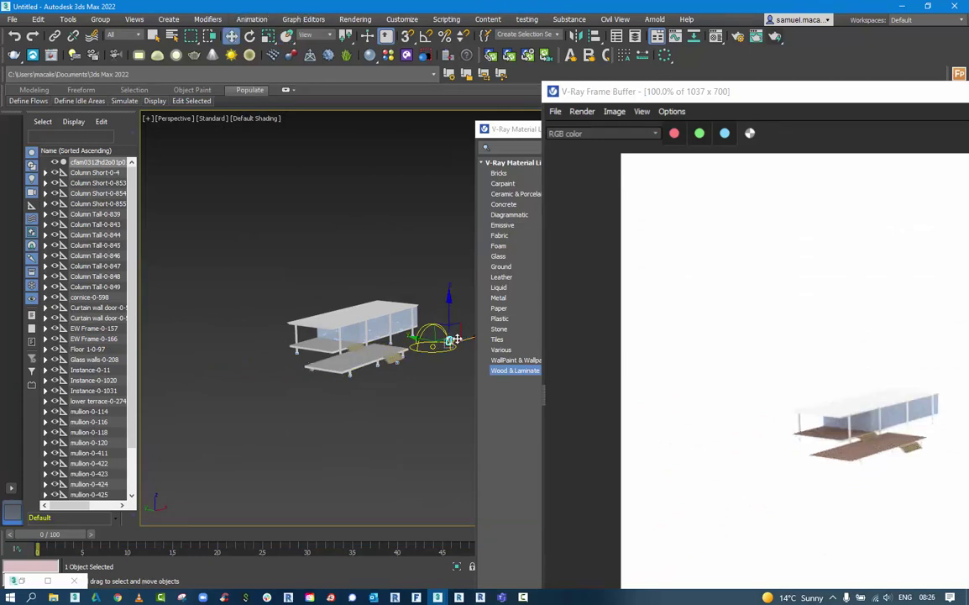
pyautogui.scroll(8, 370, 360)
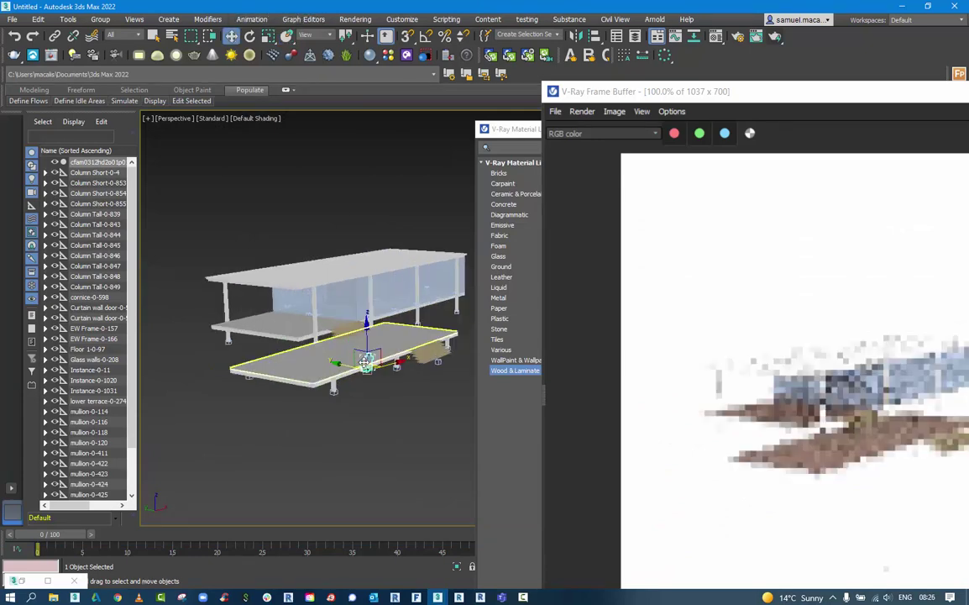
pyautogui.keyDown('alt'); pyautogui.moveTo(369, 359); pyautogui.dragTo(370, 306, button='middle'); pyautogui.keyUp('alt')
pyautogui.moveTo(369, 306); pyautogui.dragTo(370, 316)
# Step: Examine the woman and child on the terrace up close from different angles in the interactive render, repositioning the frame buffer beside the viewport
pyautogui.moveTo(413, 372); pyautogui.dragTo(306, 388, button='middle')
pyautogui.scroll(3, 303, 339)
pyautogui.scroll(2, 302, 339)
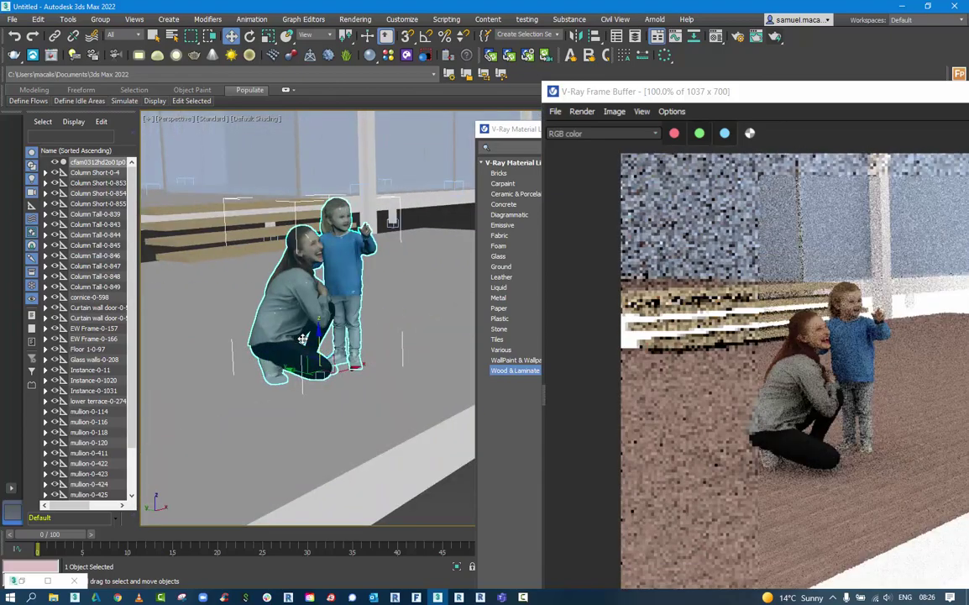
pyautogui.scroll(2, 302, 339)
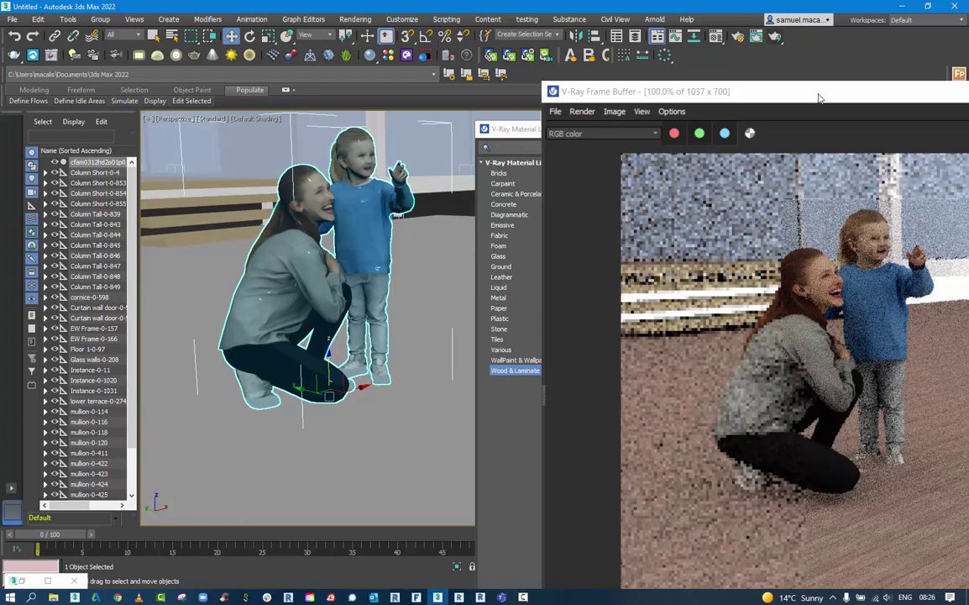
pyautogui.moveTo(828, 102); pyautogui.dragTo(750, 57)
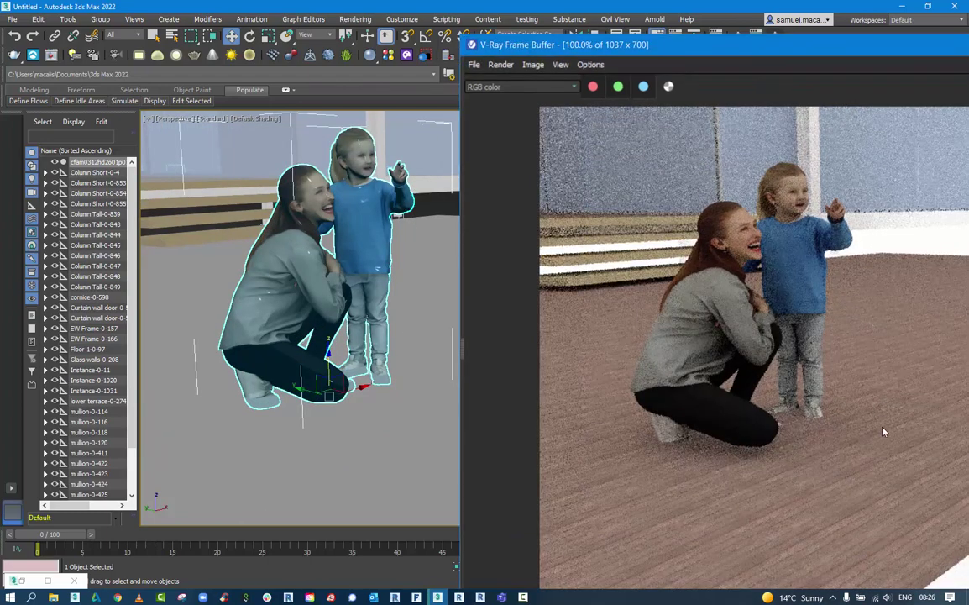
pyautogui.moveTo(370, 346); pyautogui.dragTo(330, 350, button='middle')
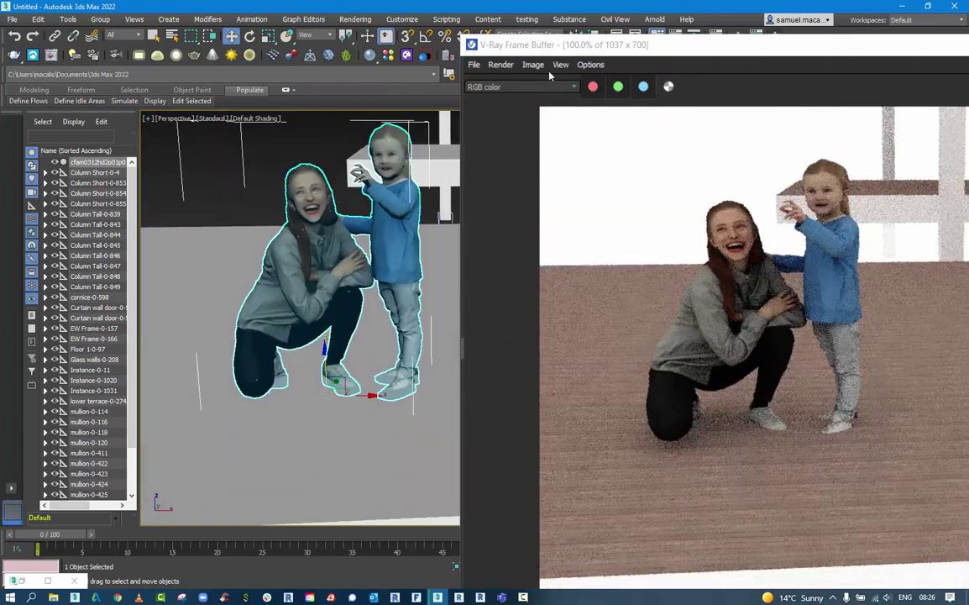
pyautogui.moveTo(580, 50); pyautogui.dragTo(622, 43)
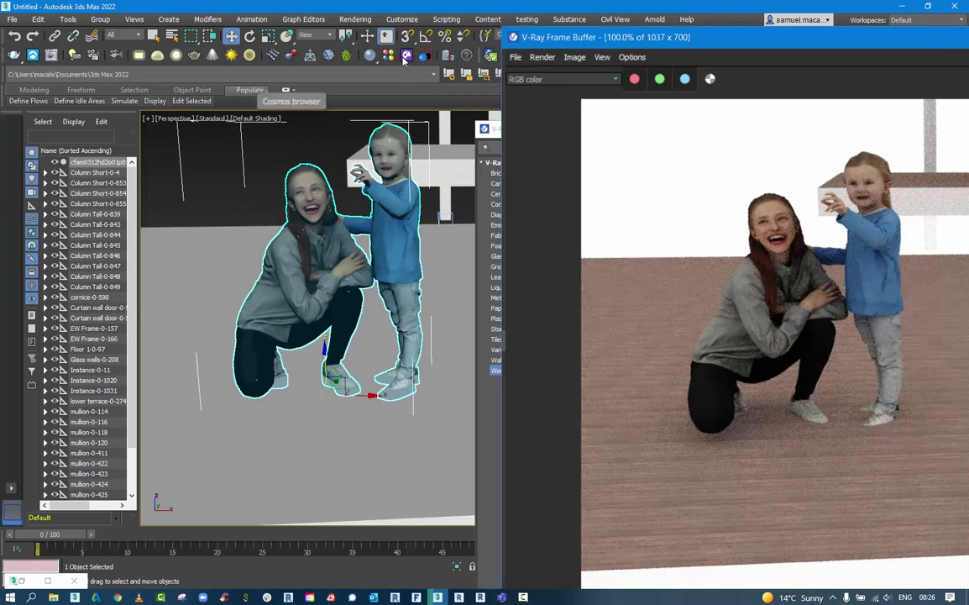
pyautogui.moveTo(669, 30); pyautogui.dragTo(622, 14)
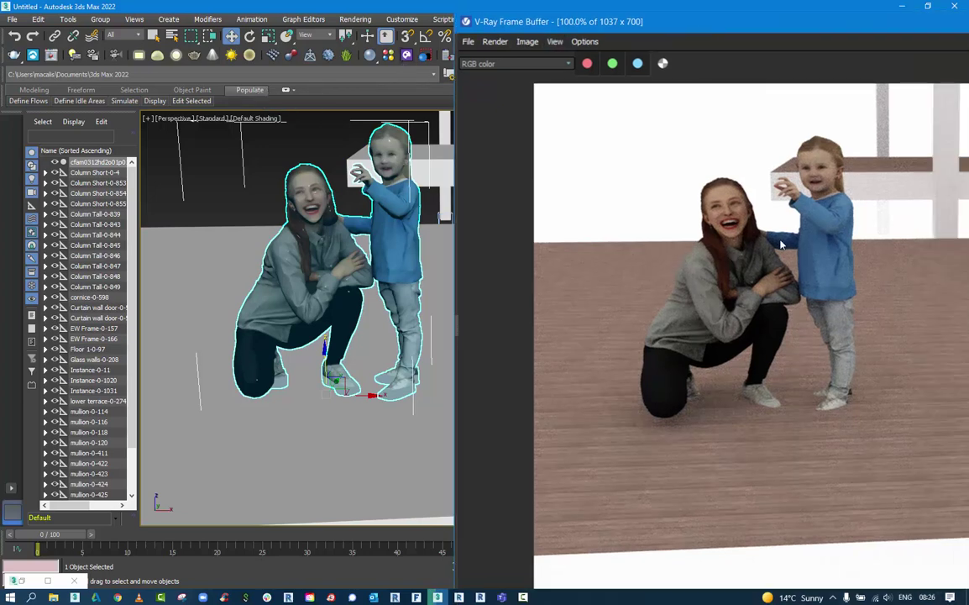